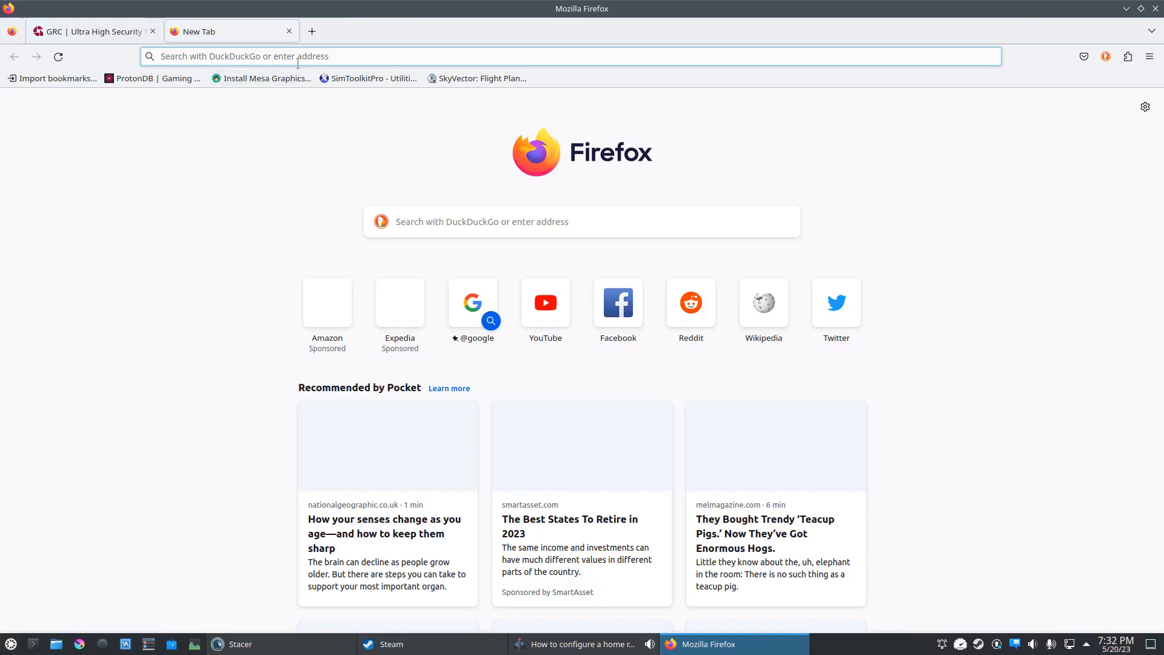
# Step: Load the router's address 192.168.1.1 in Firefox's address bar
pyautogui.write('1')
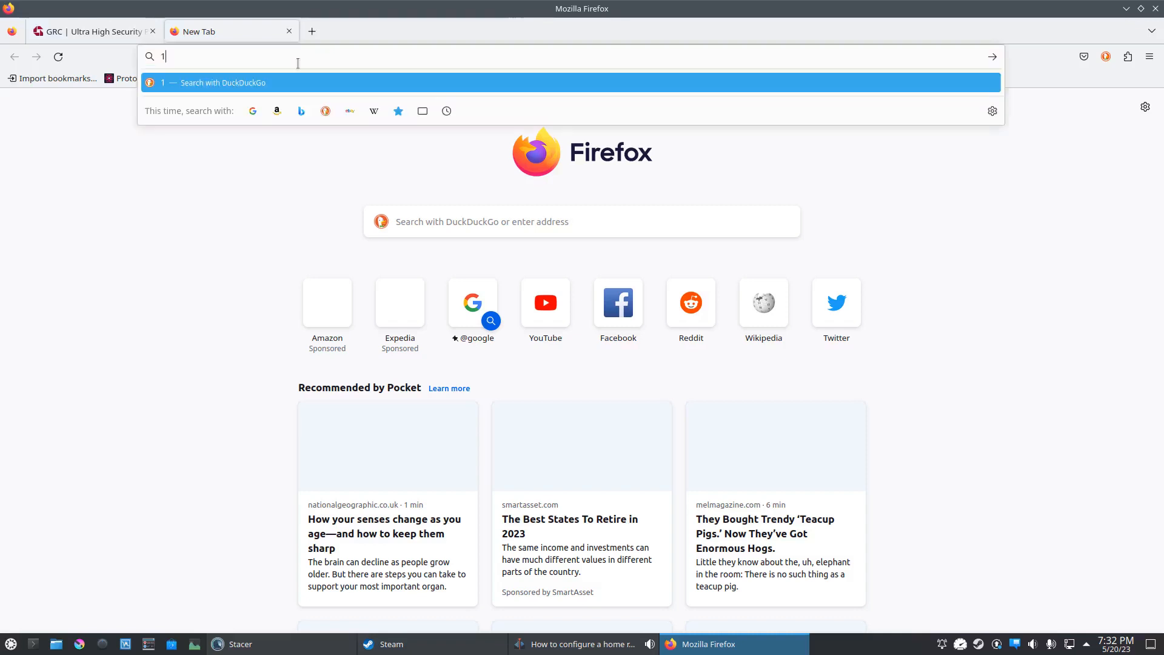
pyautogui.write('92.168.1.1')
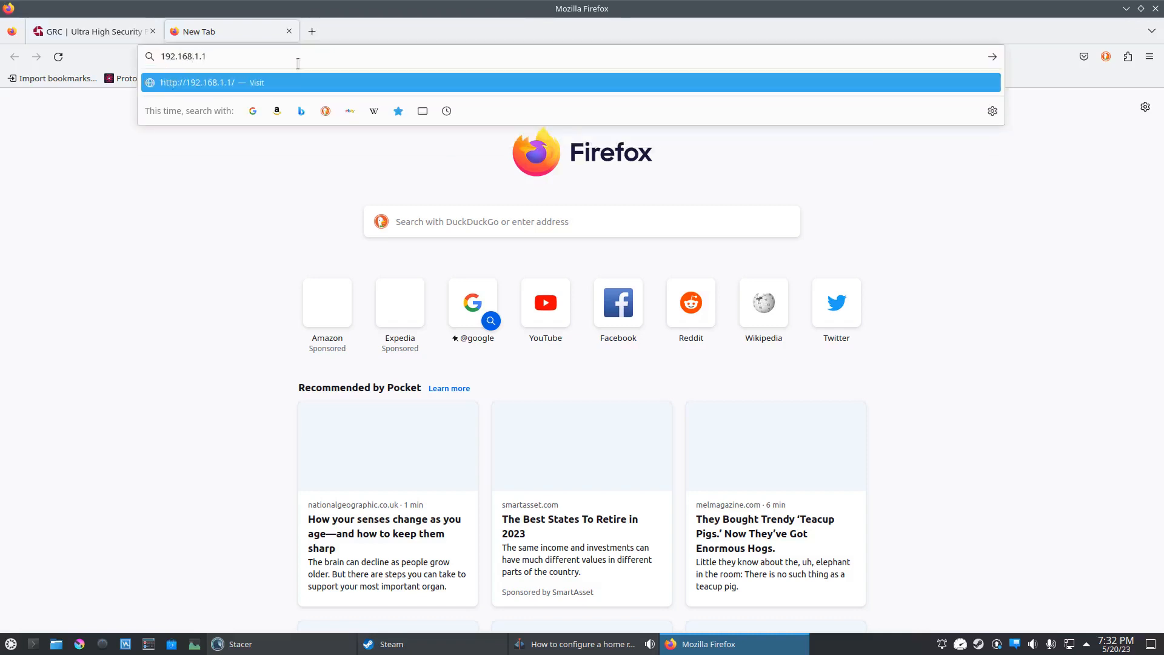
pyautogui.press('Return')
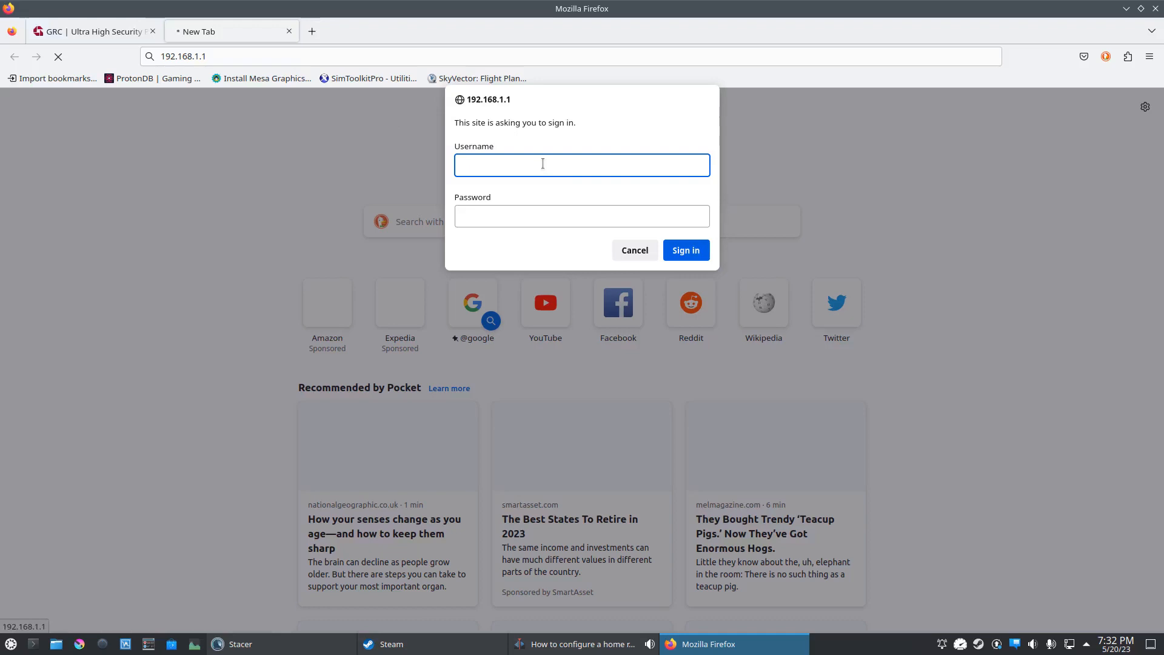
# Step: Sign in to the router with username admin and the router password
pyautogui.write('admin')
pyautogui.press('Tab')
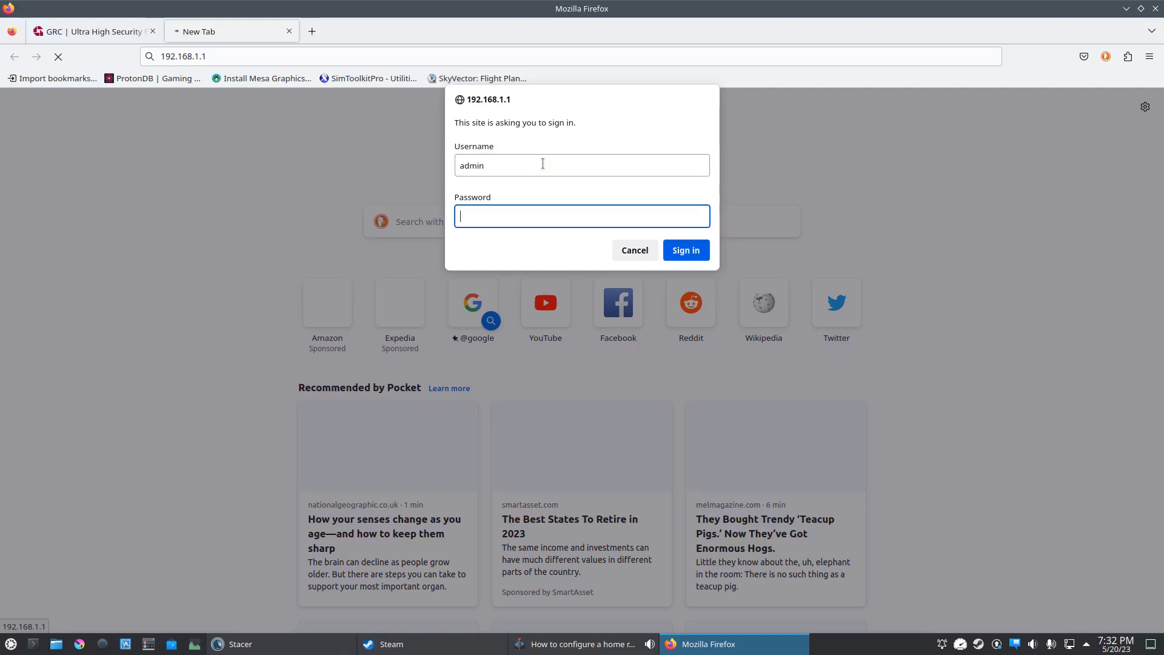
pyautogui.write('••••••••')
pyautogui.press('Return')
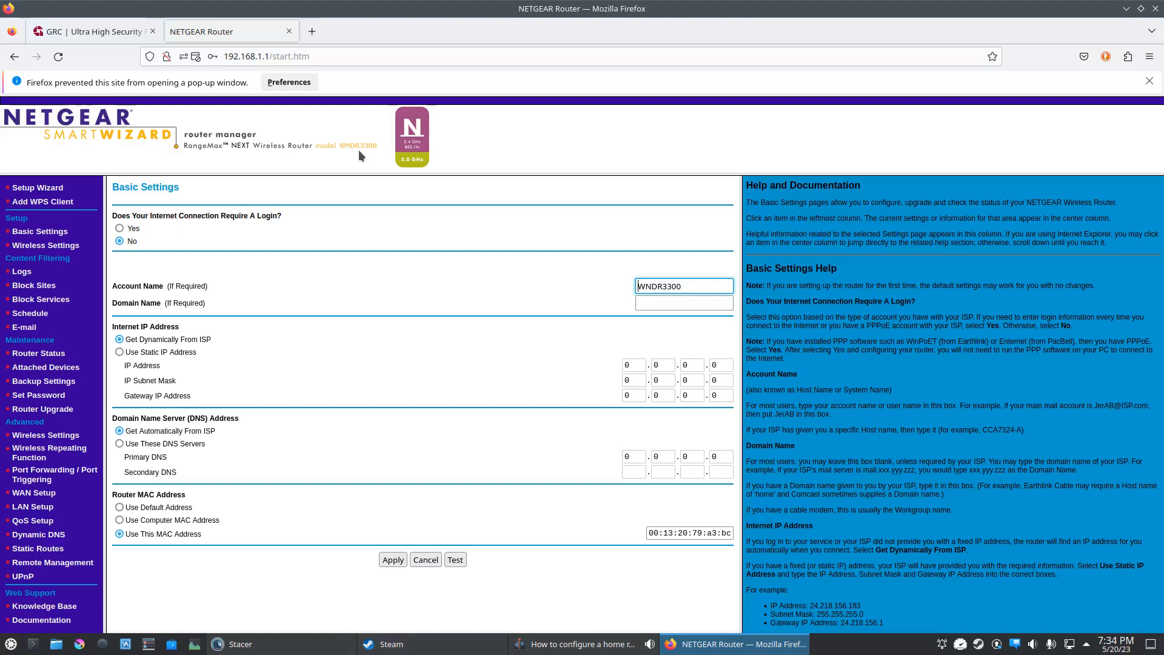
pyautogui.click(46, 234)
# Step: Choose Use These DNS Servers and enter primary DNS 1.1.1.1
pyautogui.click(119, 445)
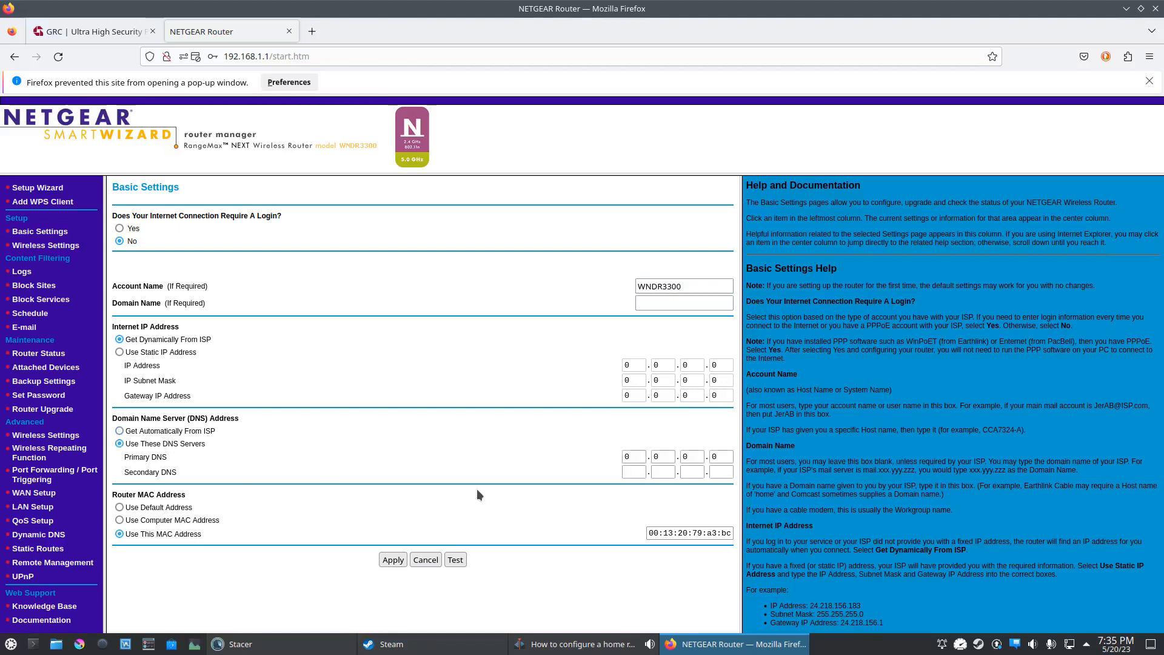
pyautogui.moveTo(631, 456); pyautogui.dragTo(607, 455)
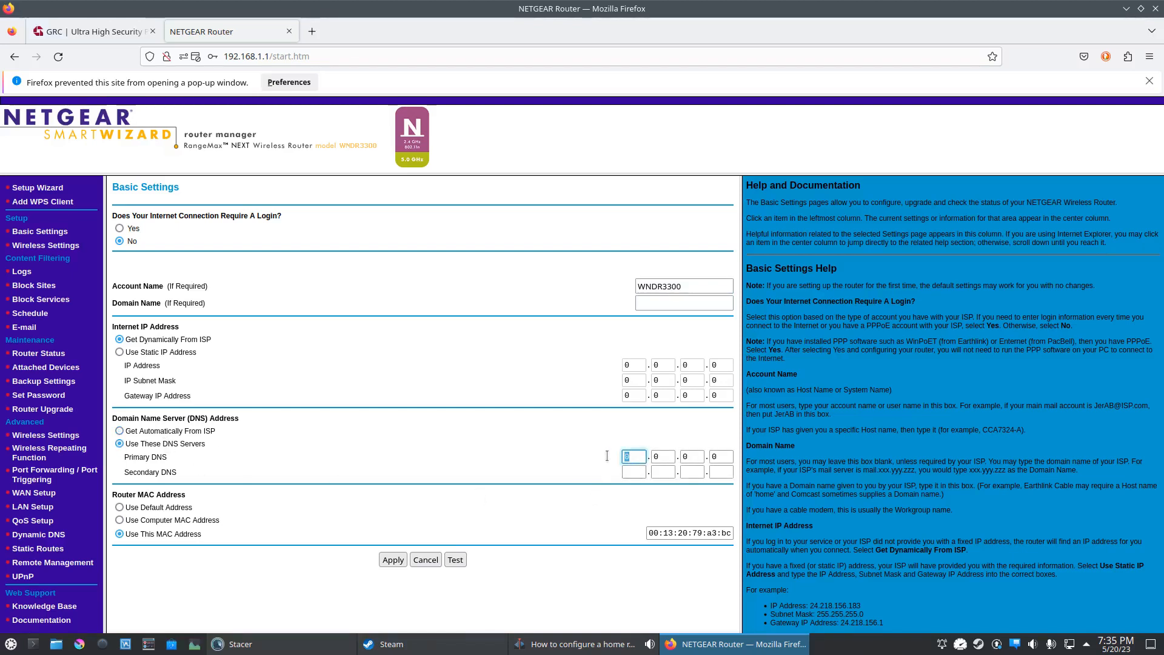
pyautogui.write('1')
pyautogui.press('Tab')
pyautogui.write('1')
pyautogui.press('Tab')
pyautogui.write('1')
pyautogui.press('Tab')
pyautogui.write('1')
pyautogui.press('Tab')
pyautogui.write('1')
# Step: Enter secondary DNS 1.0.0.1 and apply the DNS settings
pyautogui.press('Tab')
pyautogui.write('0')
pyautogui.press('Tab')
pyautogui.write('0')
pyautogui.press('Tab')
pyautogui.write('1')
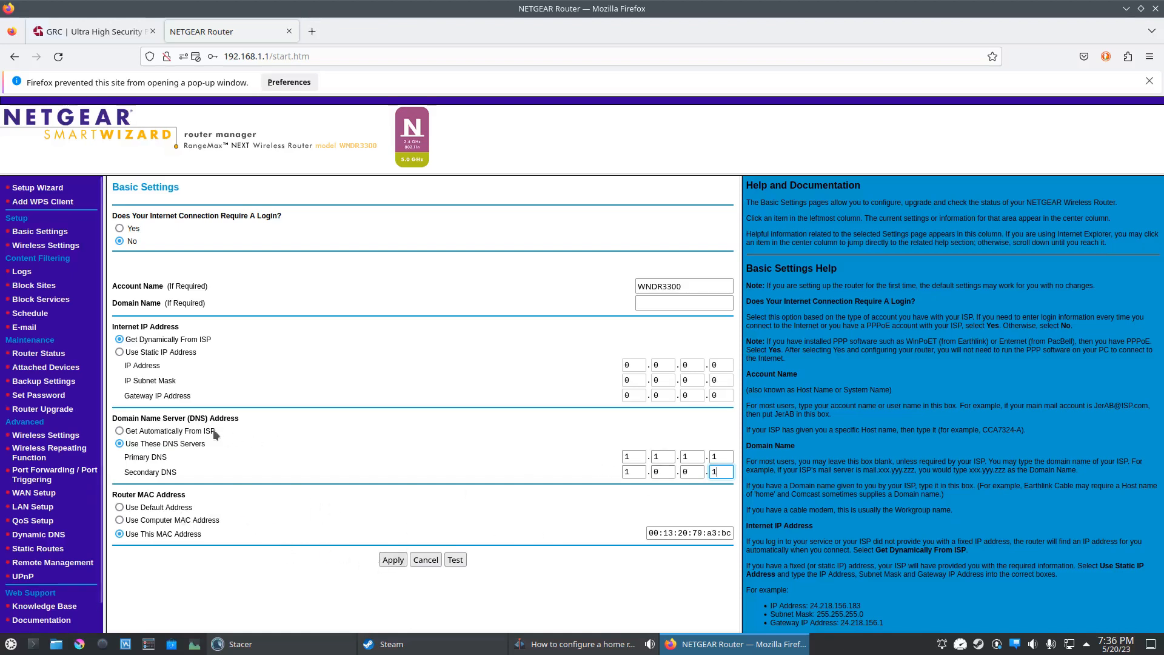
pyautogui.click(394, 560)
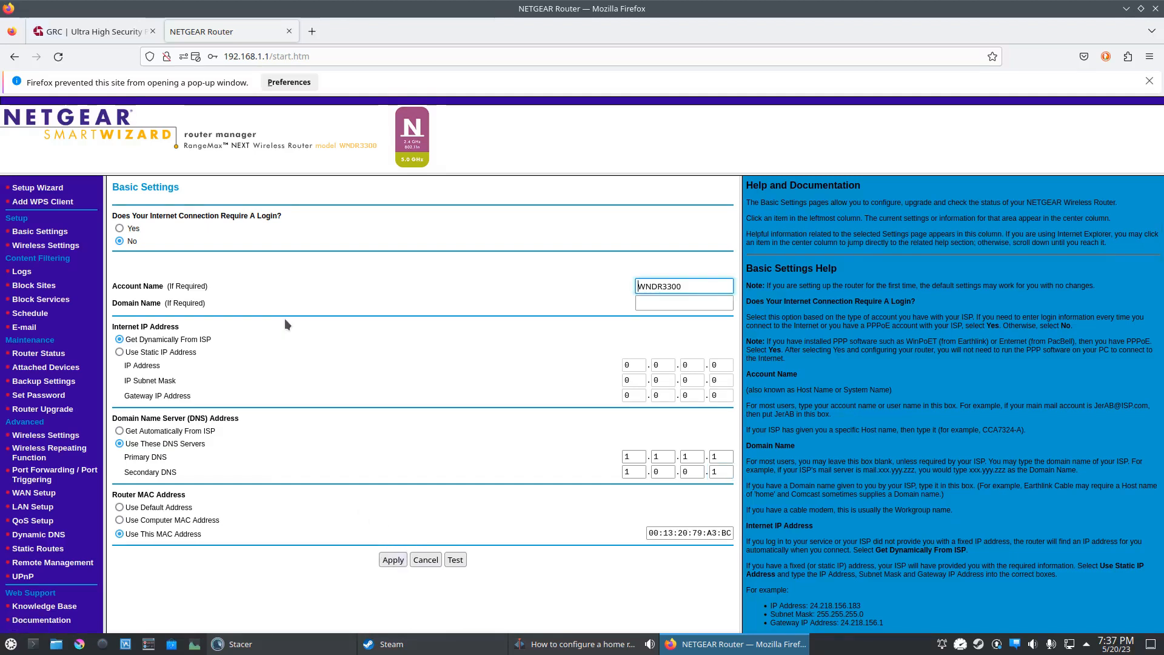
# Step: On Wireless Settings, keep 11G channel Auto and WPA-PSK + WPA2-PSK, then go to the GRC tab
pyautogui.click(30, 246)
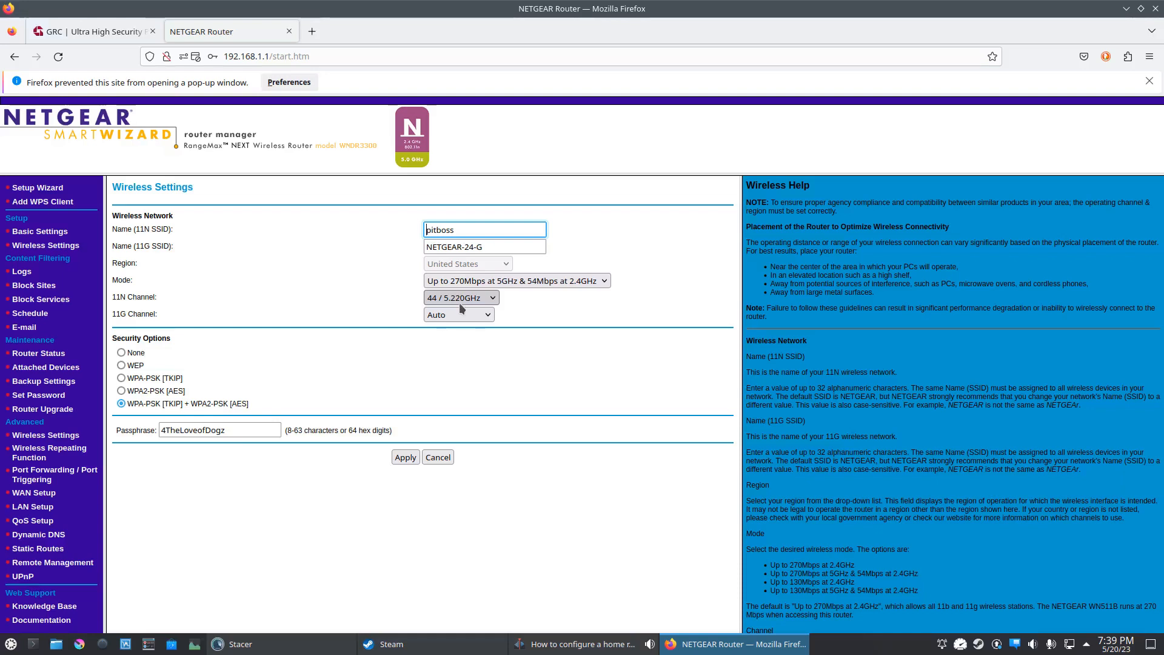
pyautogui.click(460, 312)
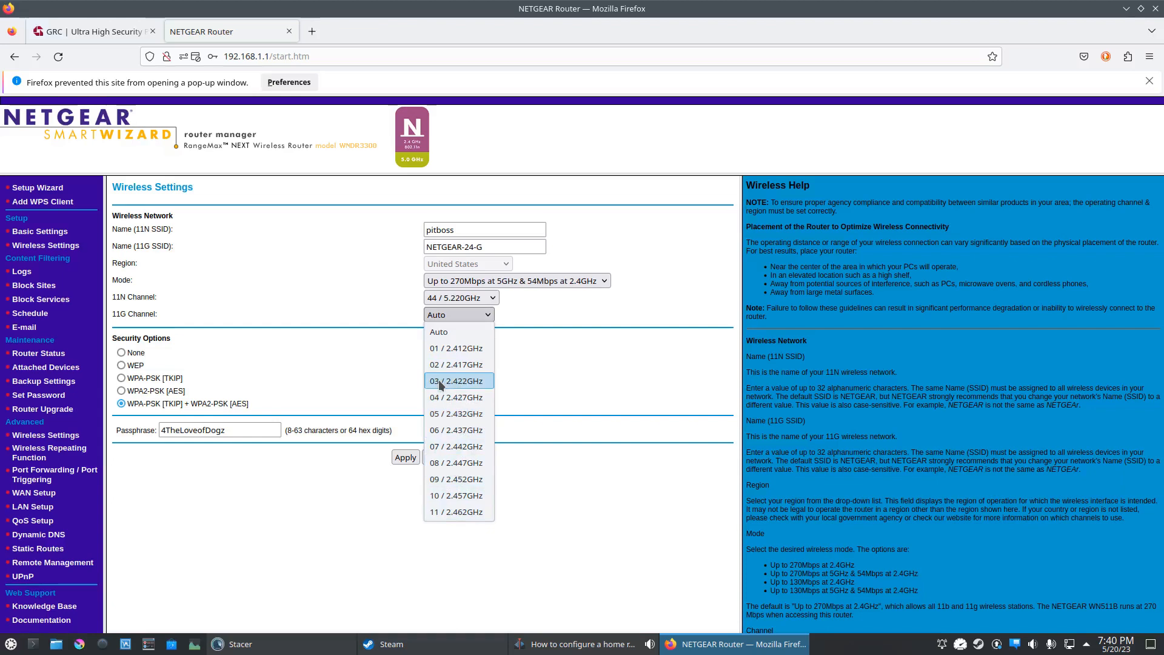
pyautogui.click(561, 322)
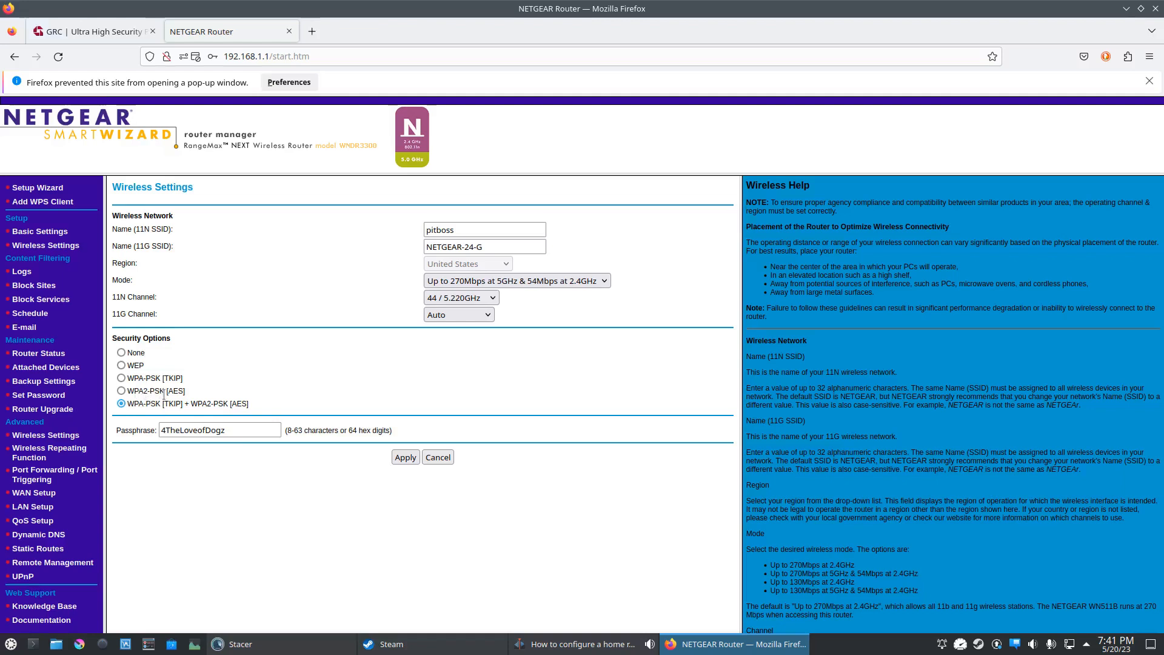
pyautogui.click(184, 432)
pyautogui.click(109, 34)
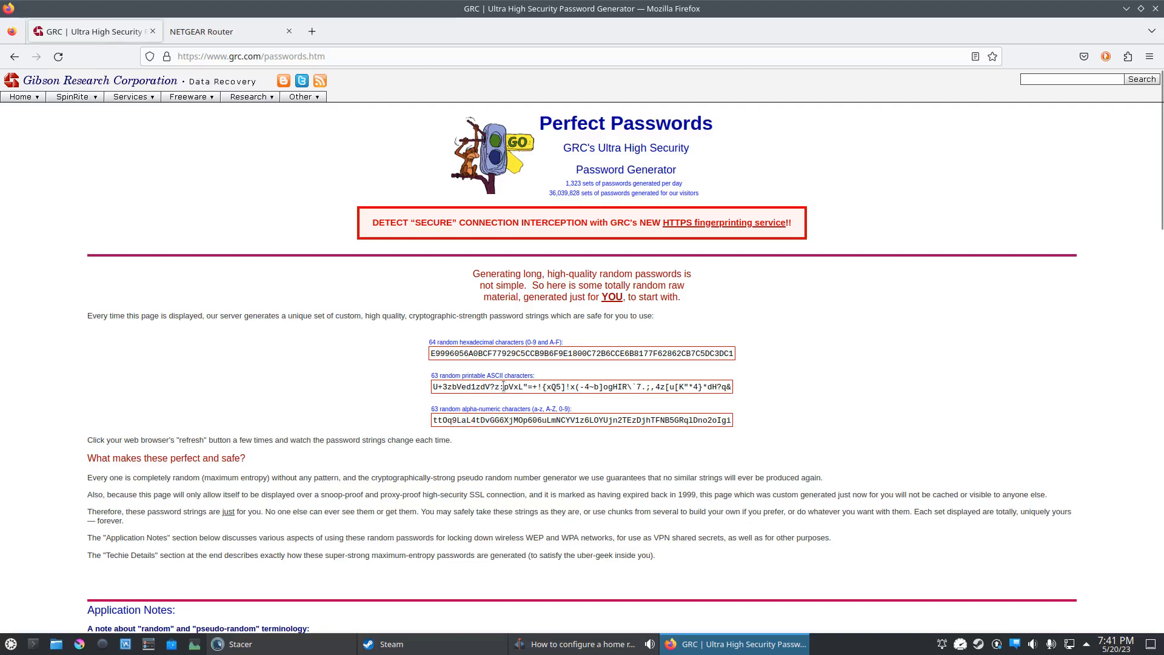
# Step: Copy the first 16 characters of GRC's alphanumeric password and return to the router tab
pyautogui.moveTo(503, 386); pyautogui.dragTo(433, 387)
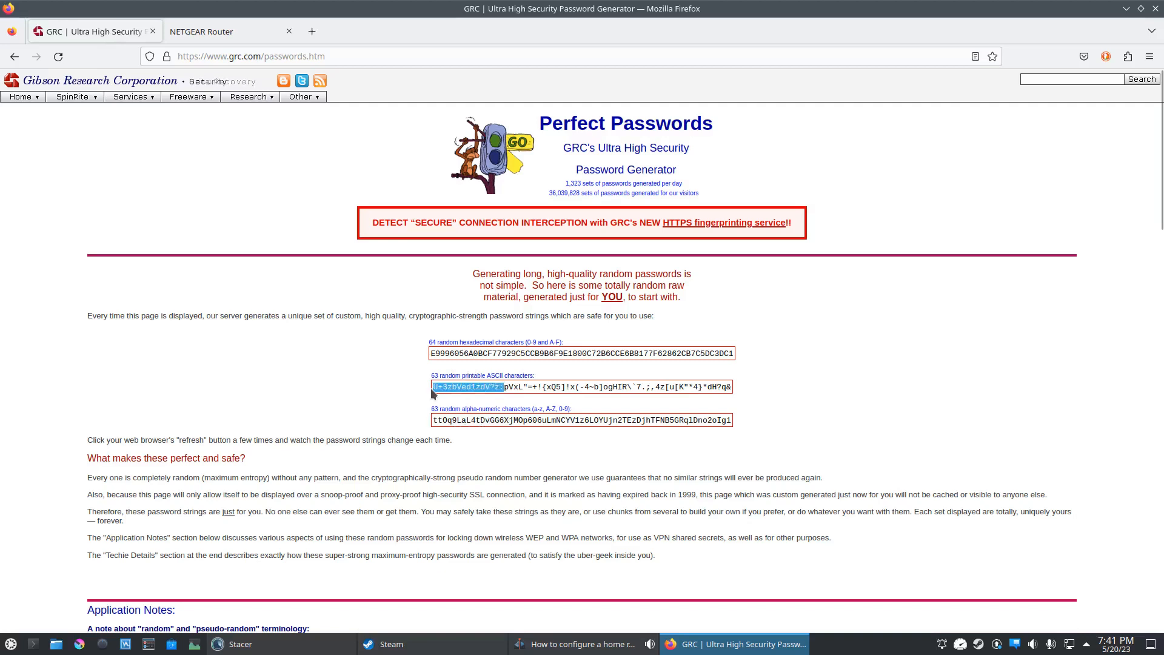
pyautogui.click(475, 419)
pyautogui.moveTo(501, 419); pyautogui.dragTo(433, 420)
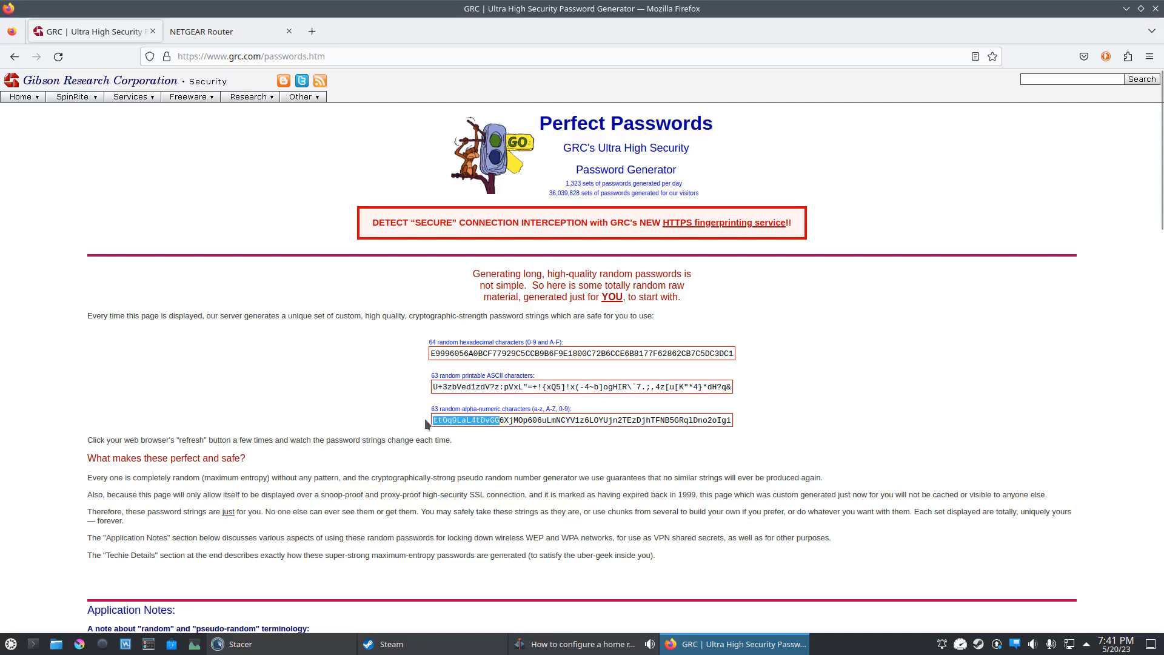
pyautogui.moveTo(510, 420); pyautogui.dragTo(395, 410)
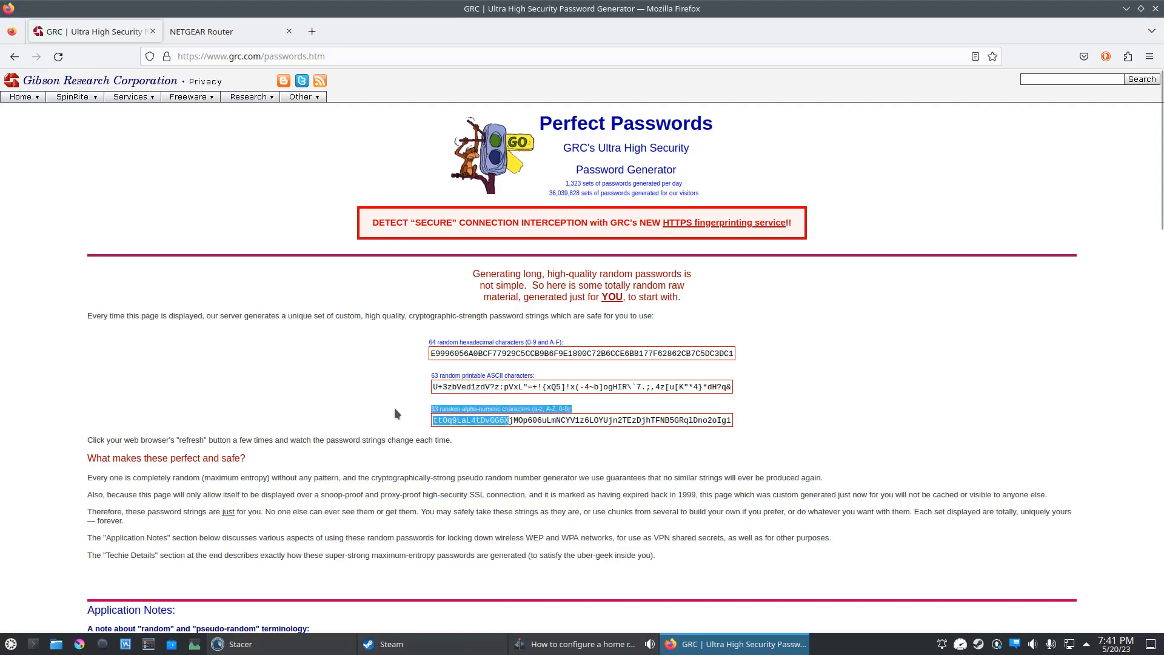
pyautogui.click(487, 425)
pyautogui.moveTo(510, 420); pyautogui.dragTo(428, 421)
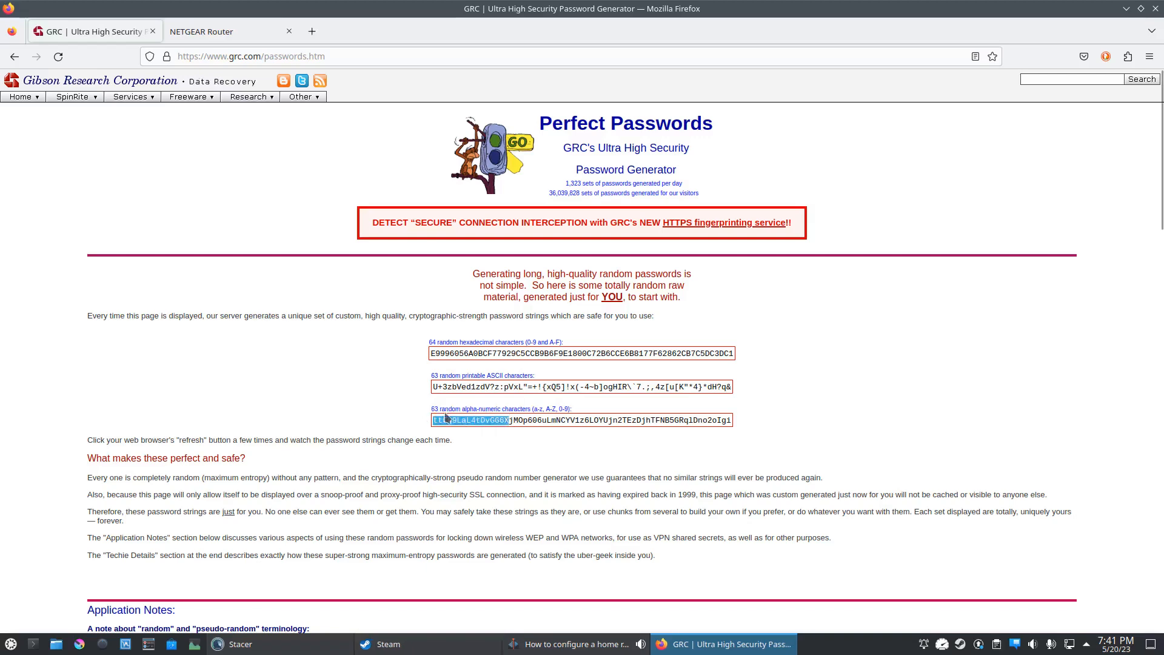
pyautogui.click(233, 32)
# Step: Replace the wireless passphrase with the copied 16-character password, apply it, and open Logs
pyautogui.doubleClick(238, 426)
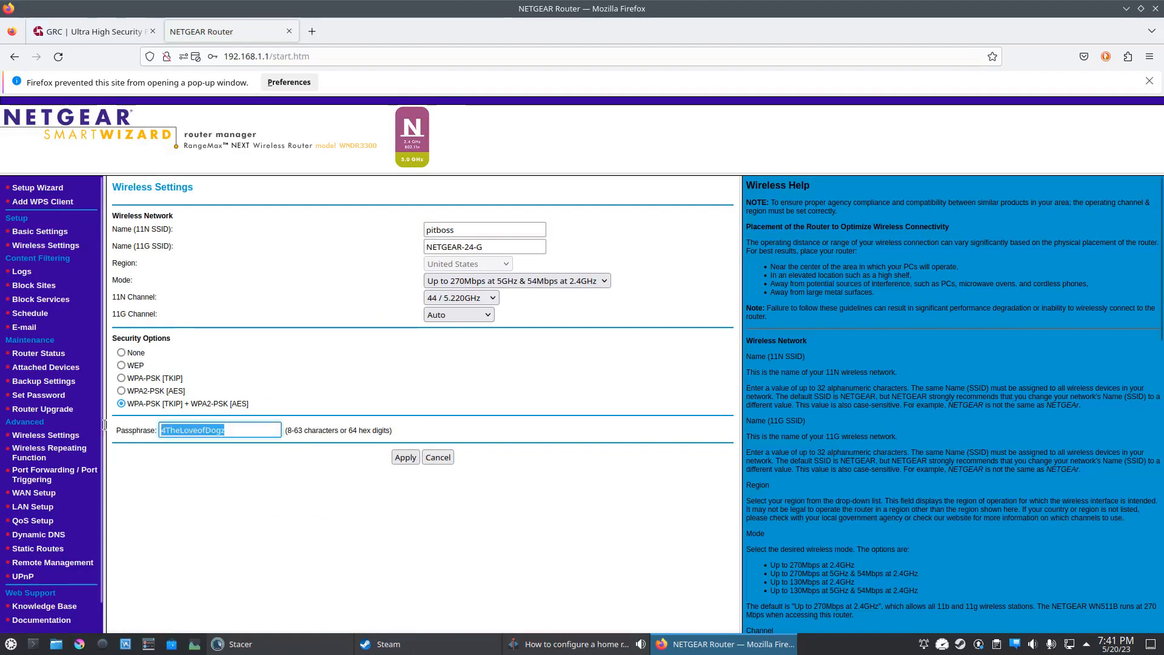
pyautogui.hotkey('ctrl', 'v')
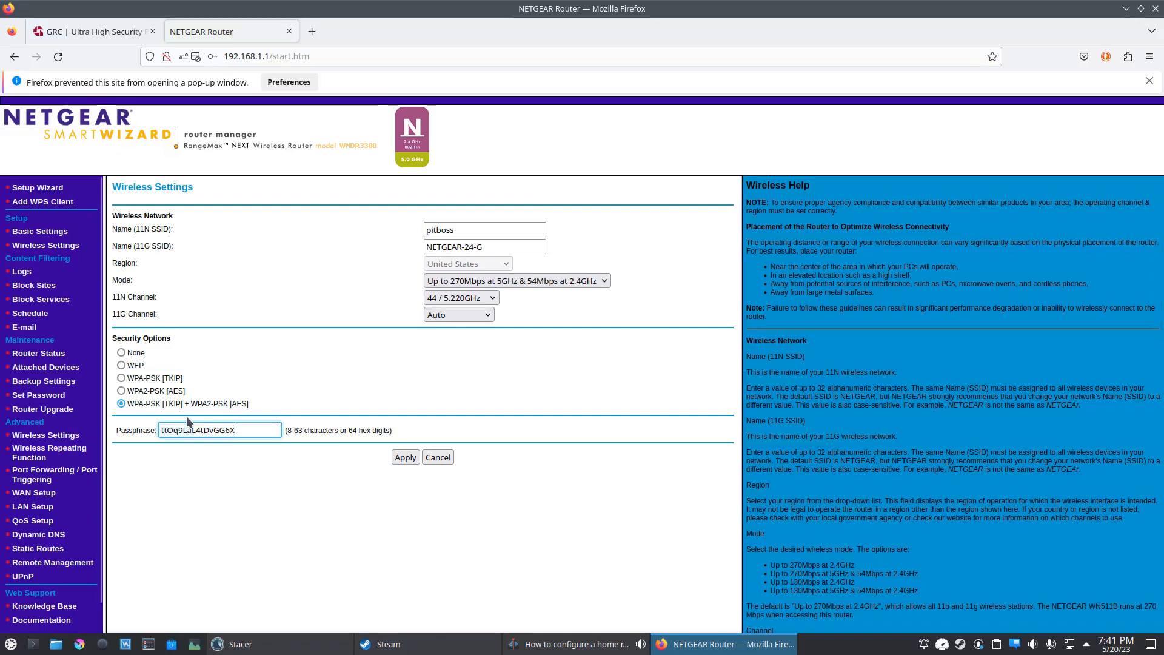
pyautogui.click(400, 457)
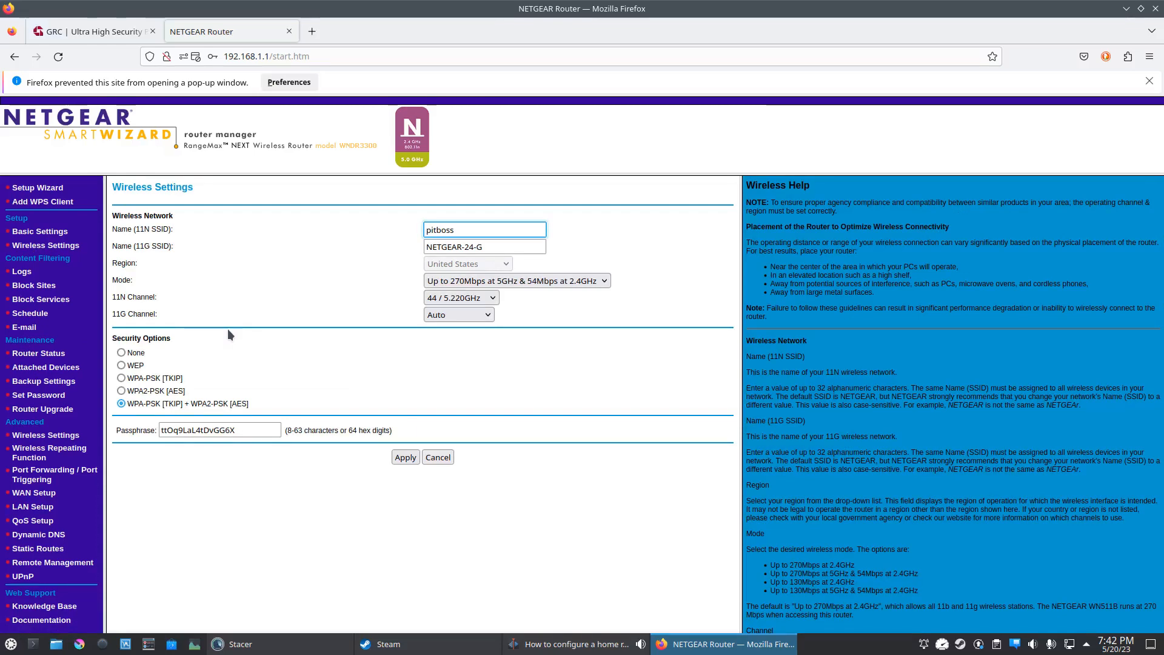
pyautogui.click(21, 272)
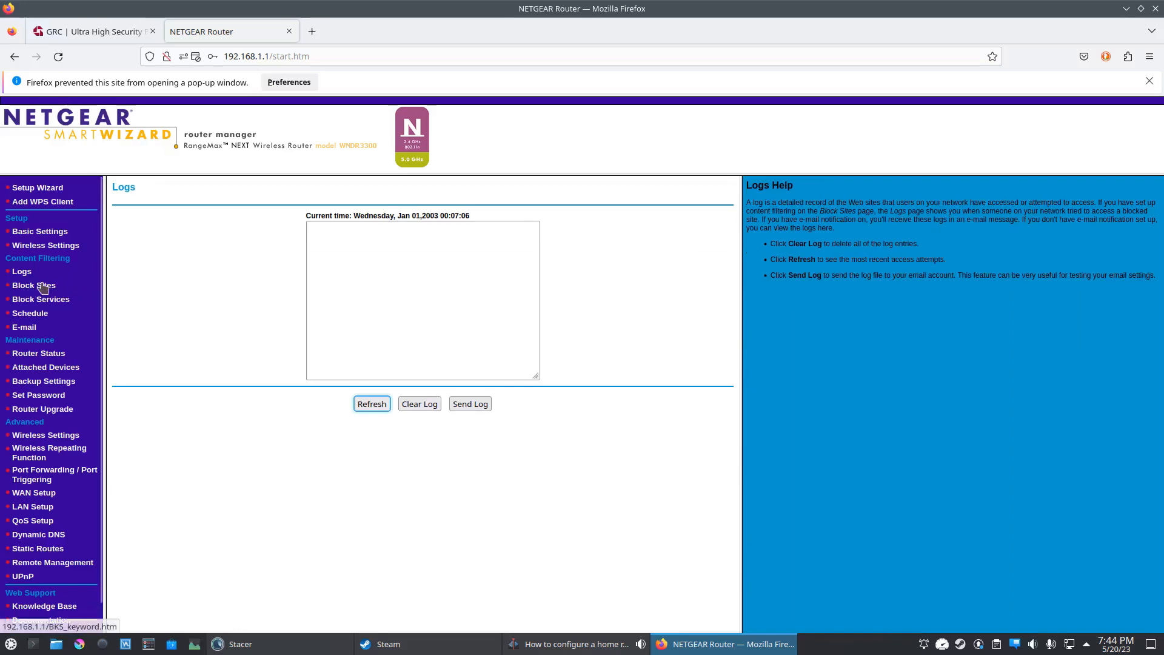
# Step: Open the Block Sites page under Content Filtering
pyautogui.click(38, 286)
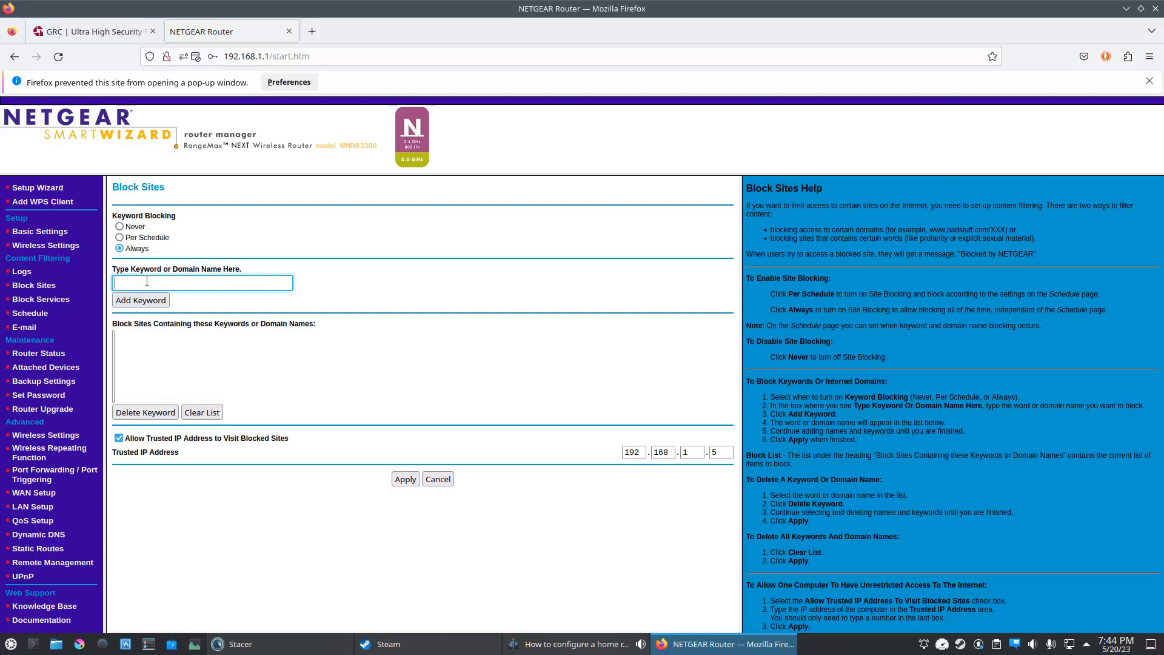
pyautogui.write('pornb')
pyautogui.press('BackSpace')
pyautogui.click(134, 301)
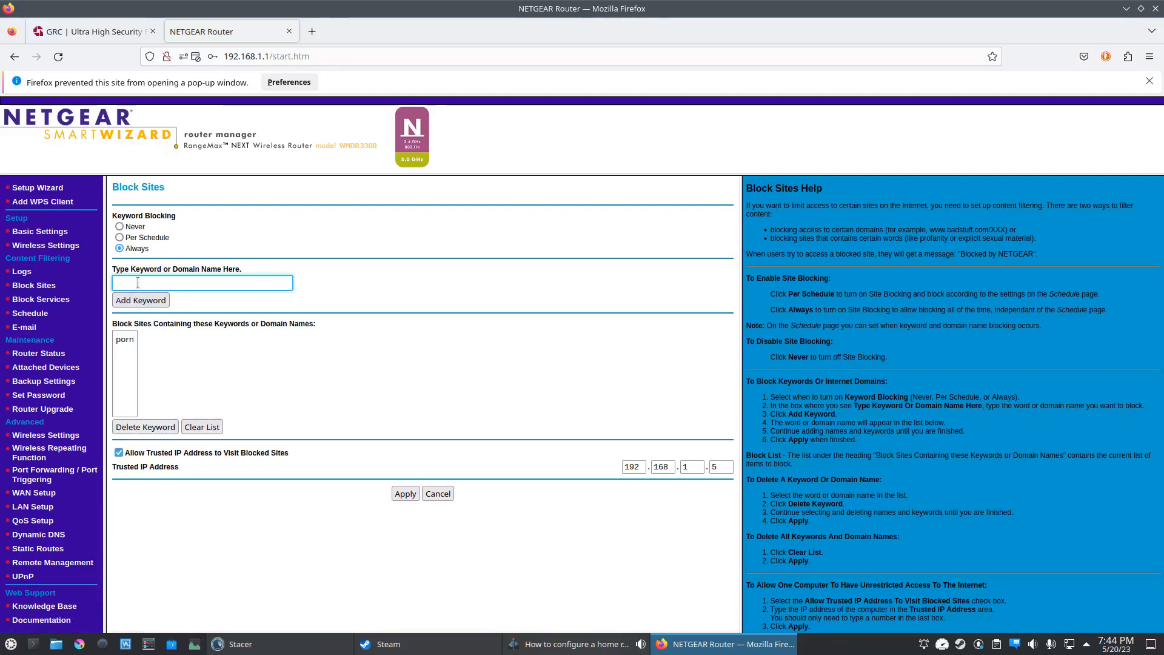
pyautogui.write('gamble')
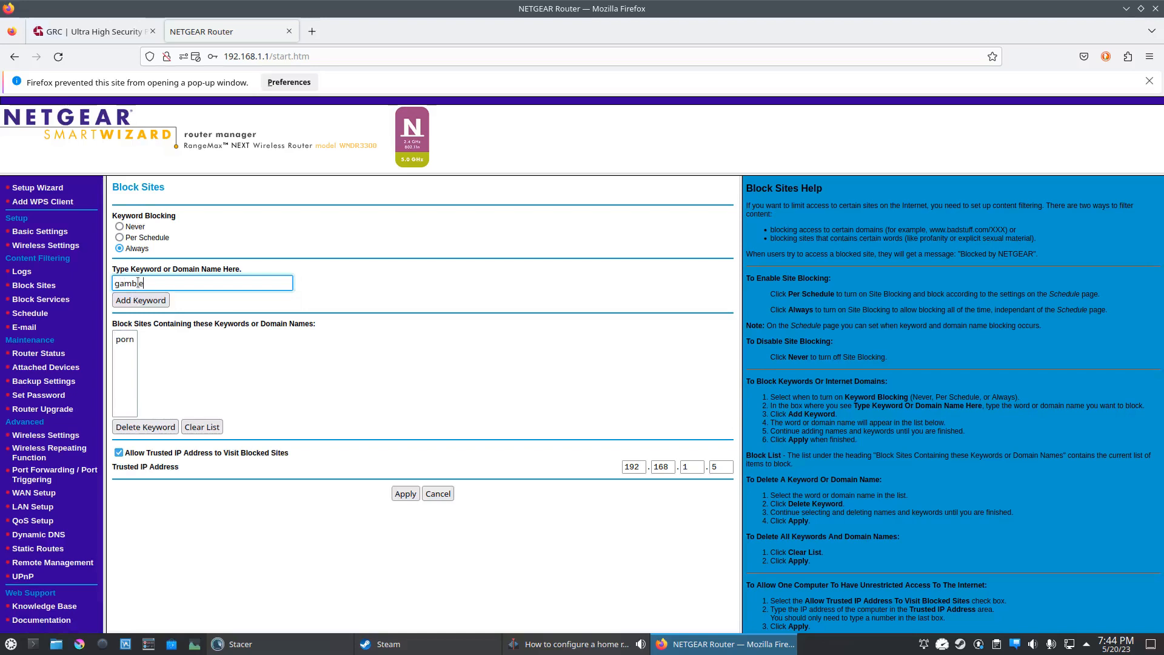
pyautogui.click(138, 300)
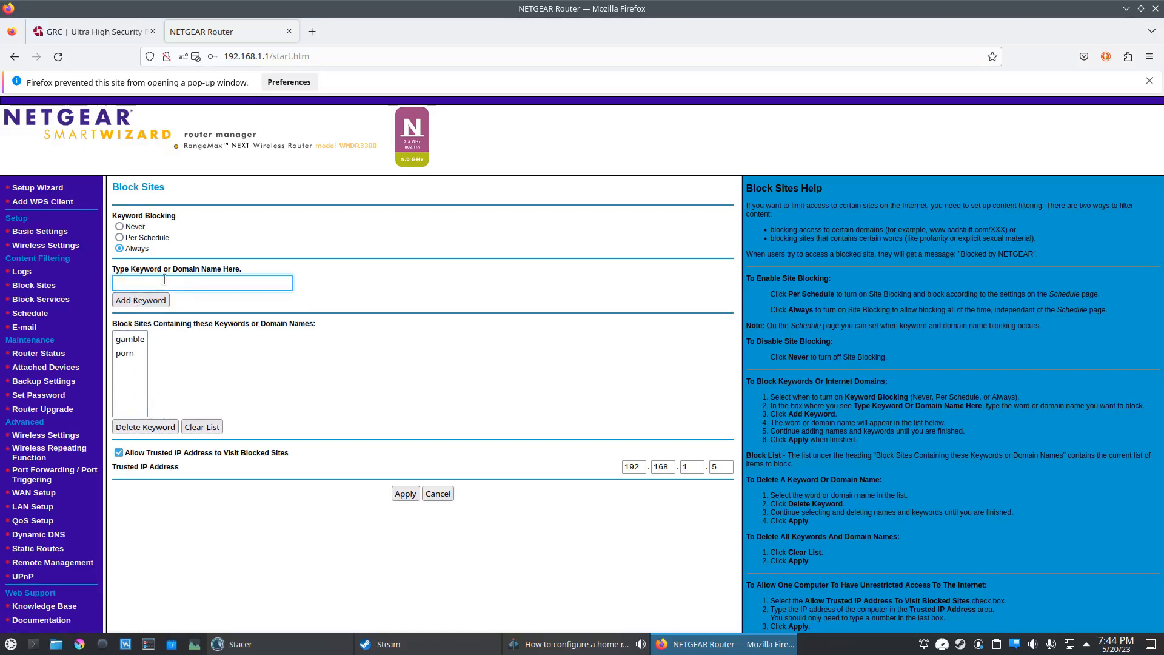
pyautogui.write('www,')
pyautogui.write('ogle.com')
pyautogui.click(136, 283)
pyautogui.press('BackSpace')
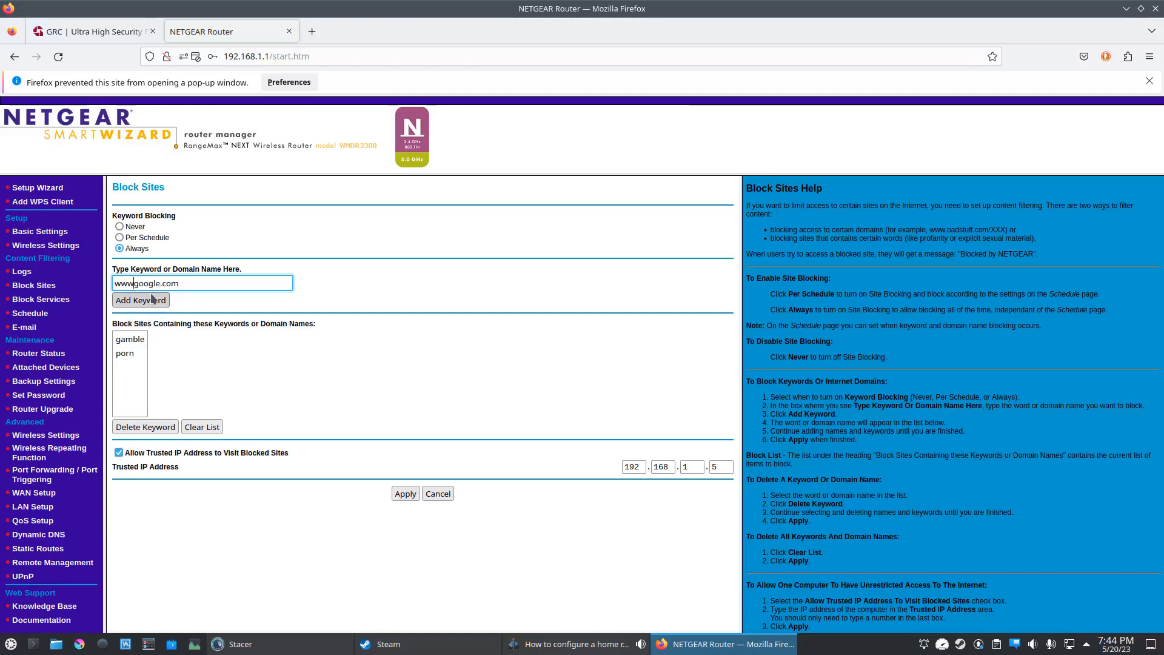
pyautogui.write('.')
pyautogui.click(150, 300)
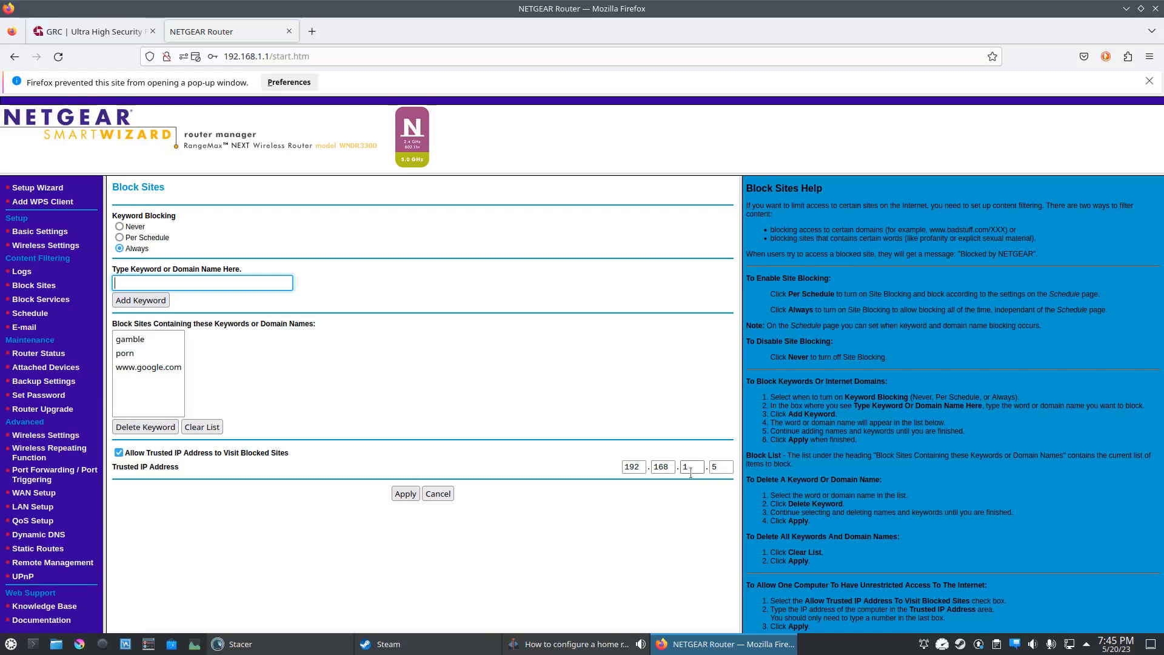
# Step: Set the trusted IP to 192.168.1.10, apply site blocking, and open Block Services
pyautogui.click(731, 468)
pyautogui.press('BackSpace')
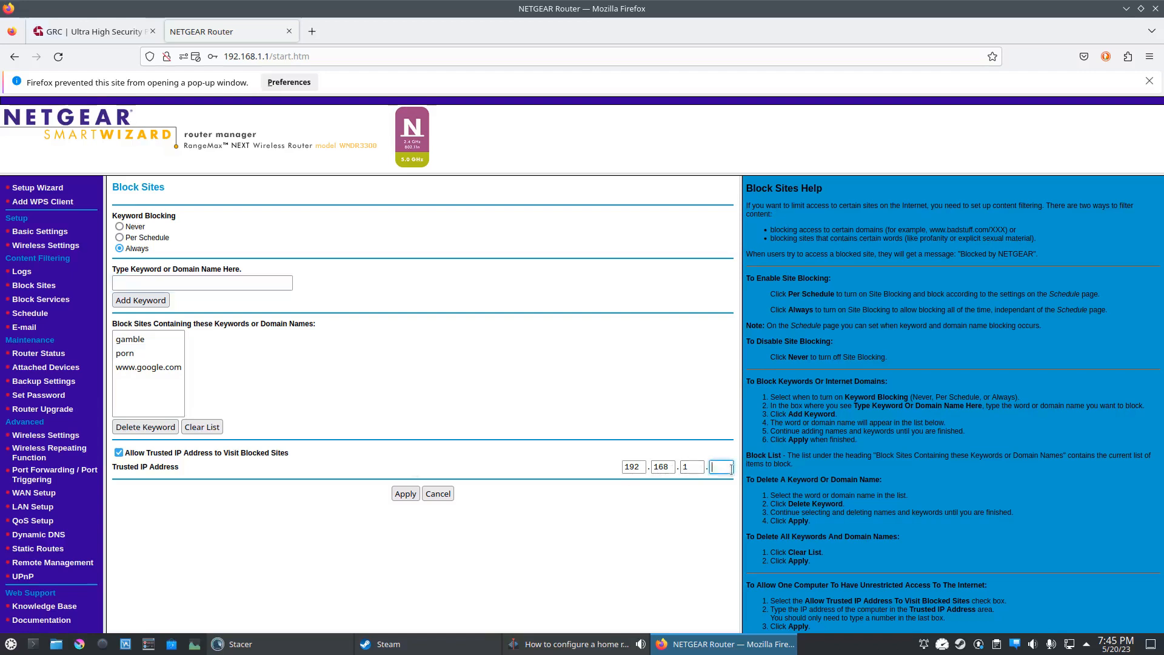
pyautogui.write('10')
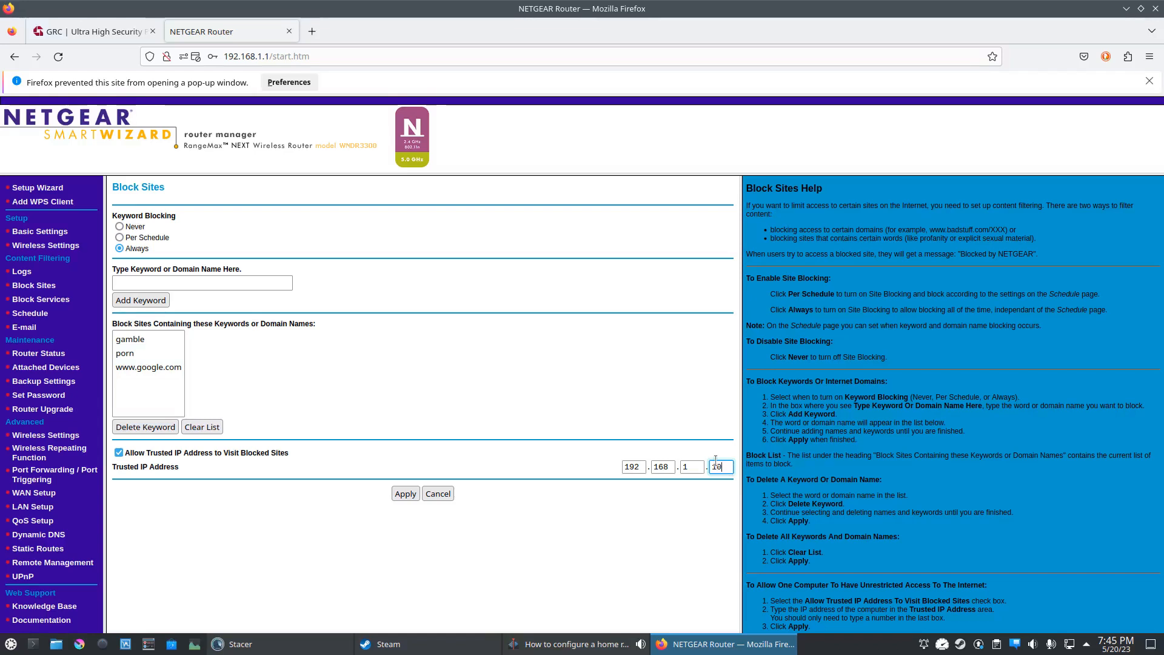
pyautogui.click(406, 494)
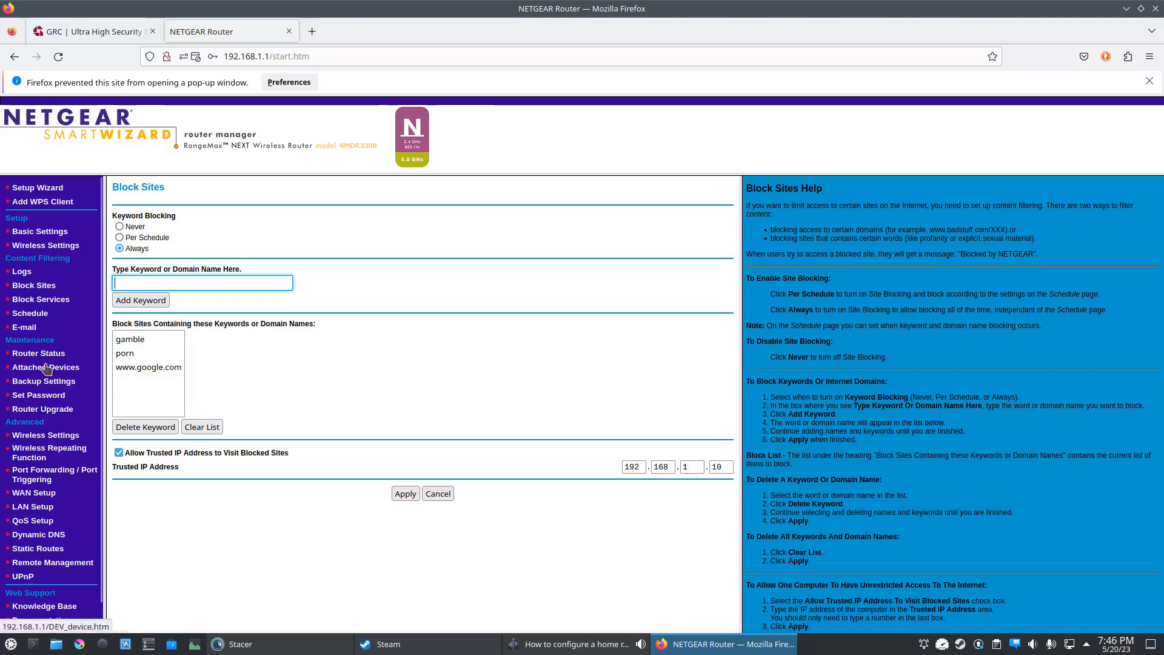
pyautogui.click(39, 300)
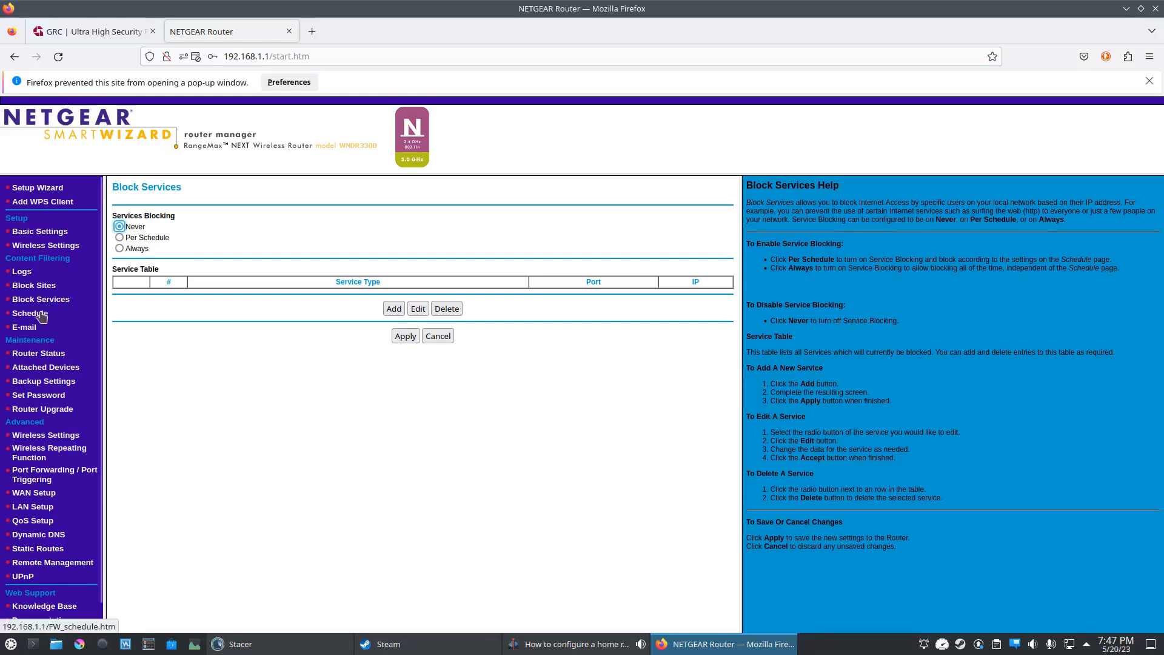
# Step: Open the Schedule page, set to block Every Day, All Day (0:00 to 24:00)
pyautogui.click(42, 317)
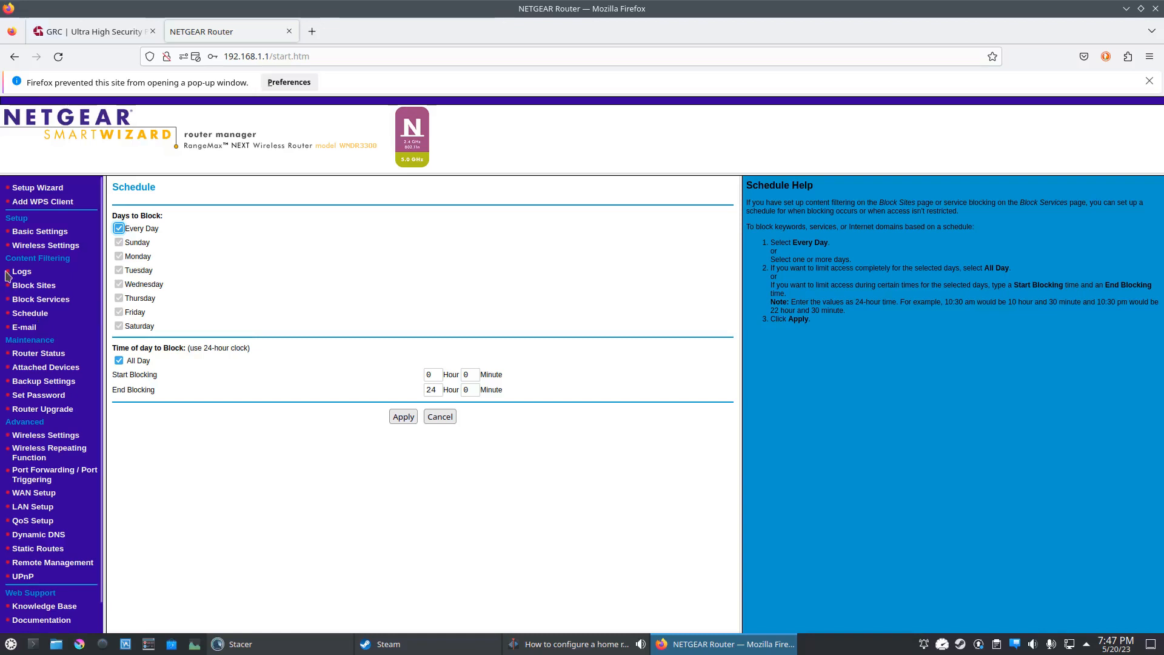
# Step: Limit the blocking days to Monday through Friday by unticking Every Day, Sunday and Saturday
pyautogui.click(119, 228)
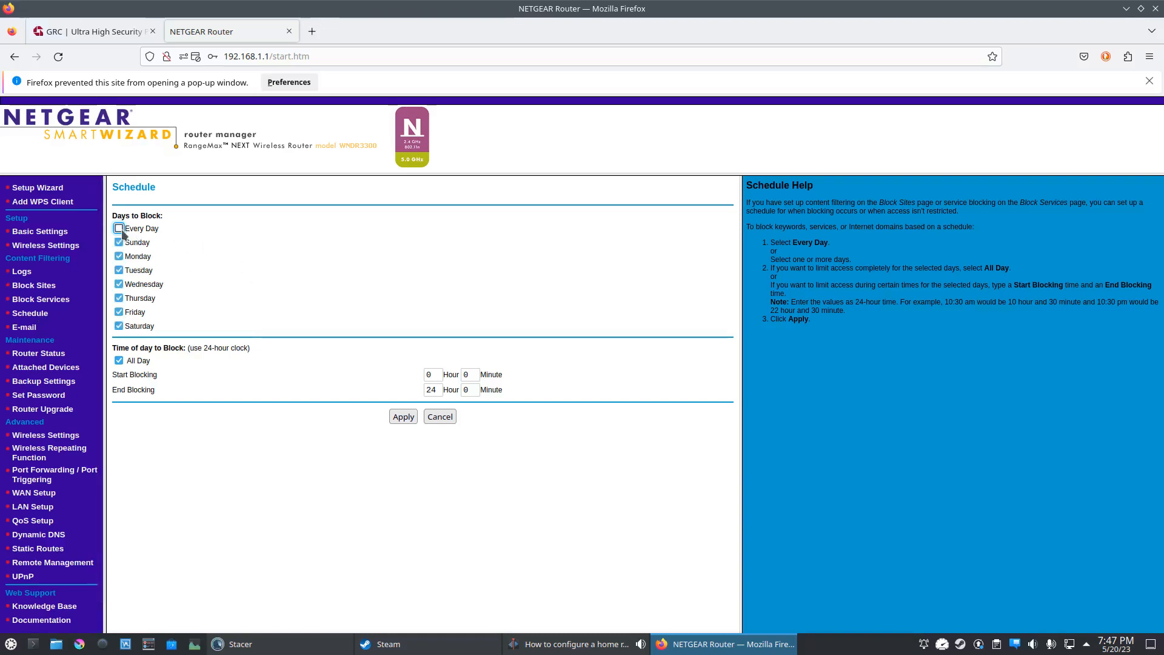
pyautogui.click(119, 242)
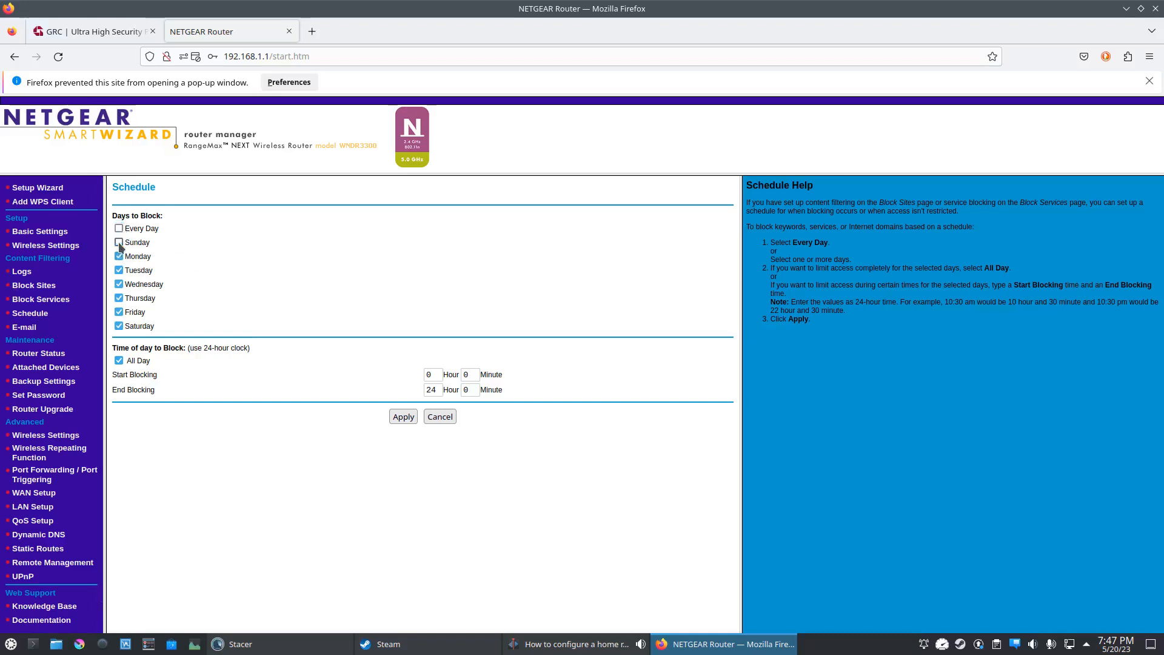
pyautogui.click(119, 326)
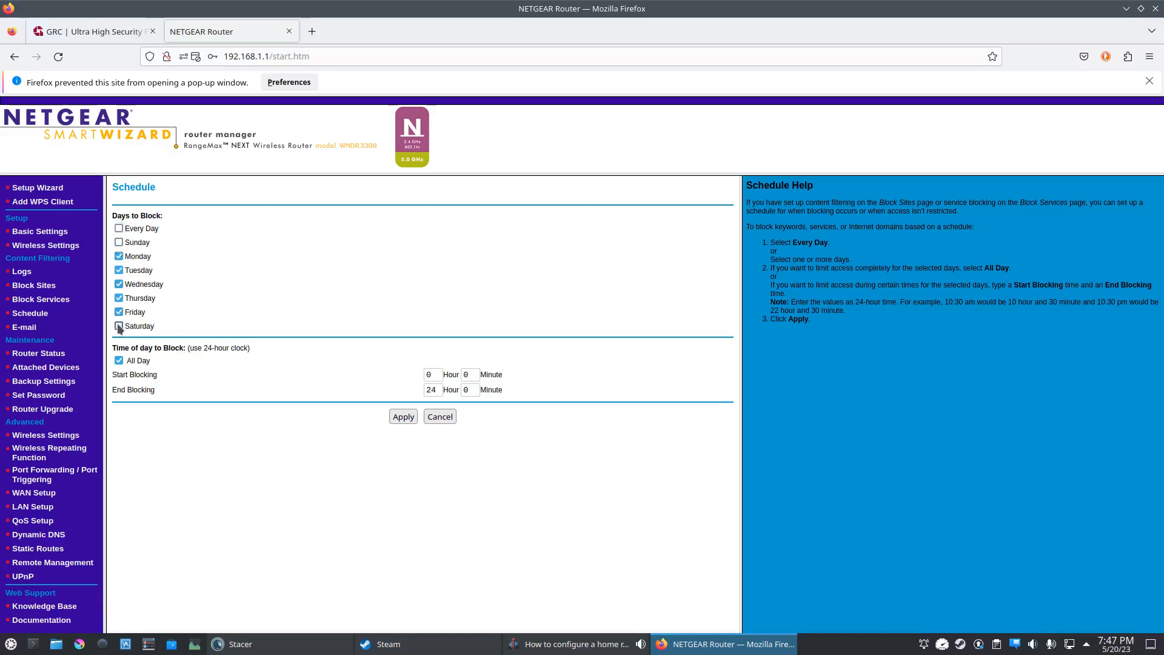
# Step: Set the blocking hours to 8:00 start and 15:00 end, and apply the schedule
pyautogui.click(119, 360)
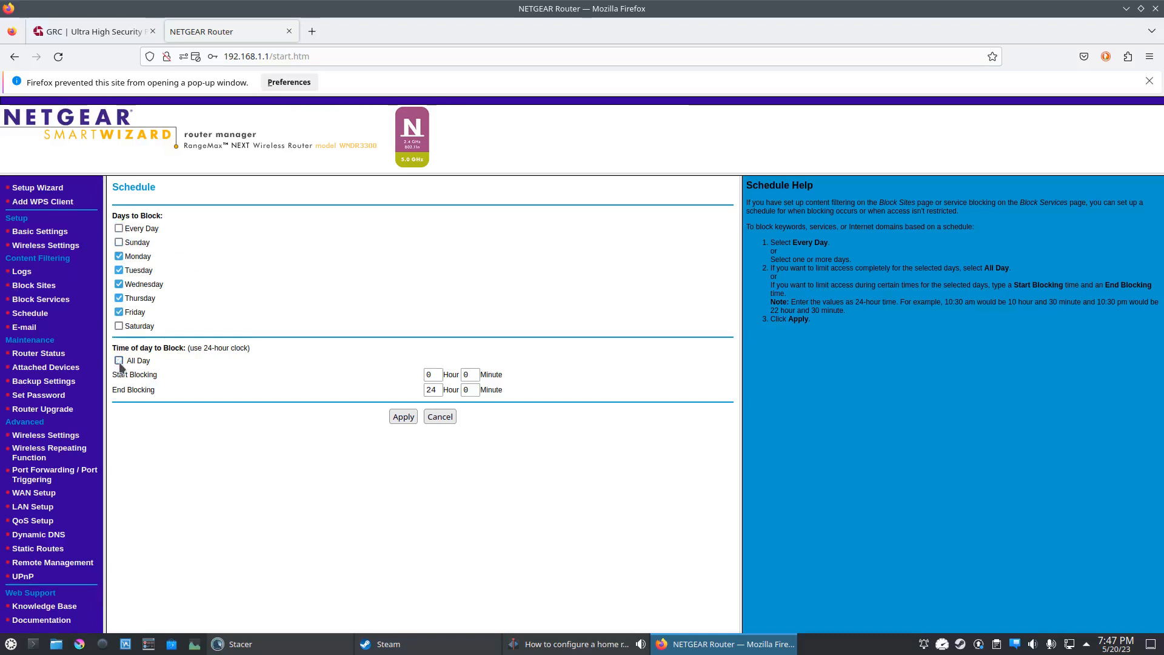
pyautogui.doubleClick(435, 376)
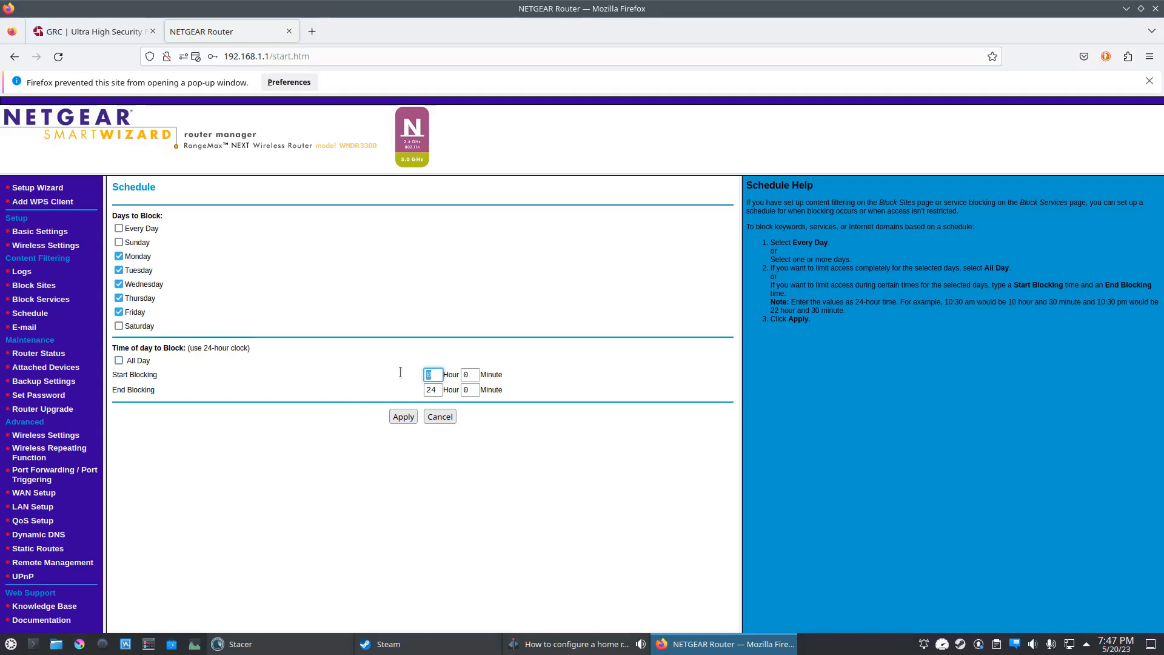
pyautogui.write('8')
pyautogui.doubleClick(432, 390)
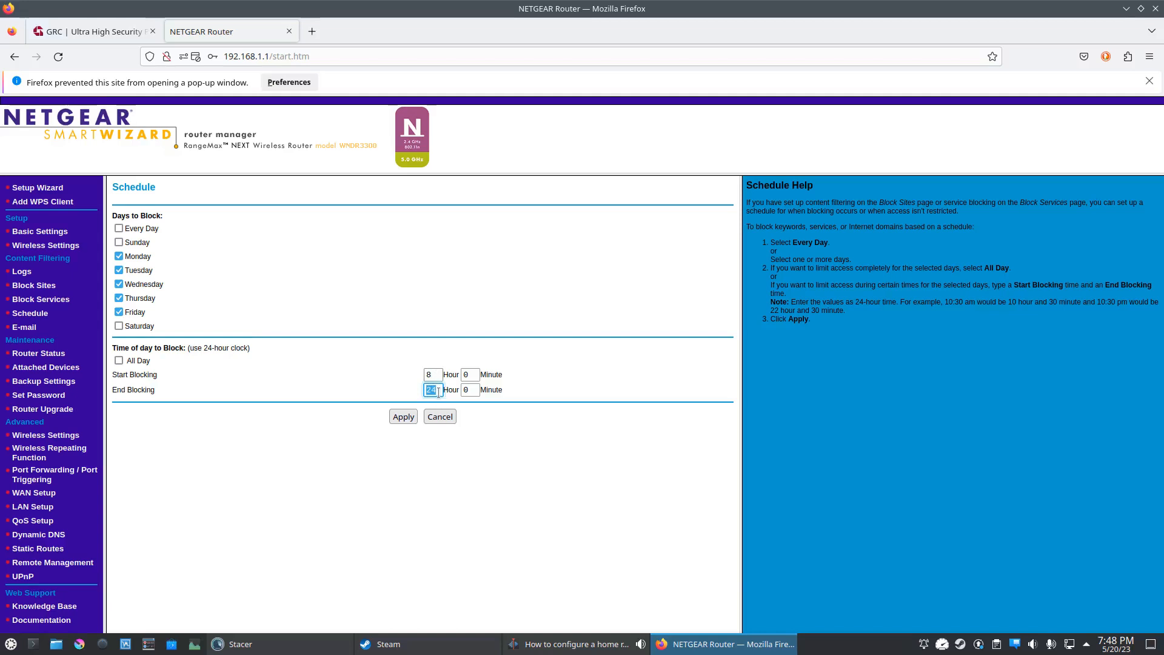
pyautogui.write('15')
pyautogui.click(402, 417)
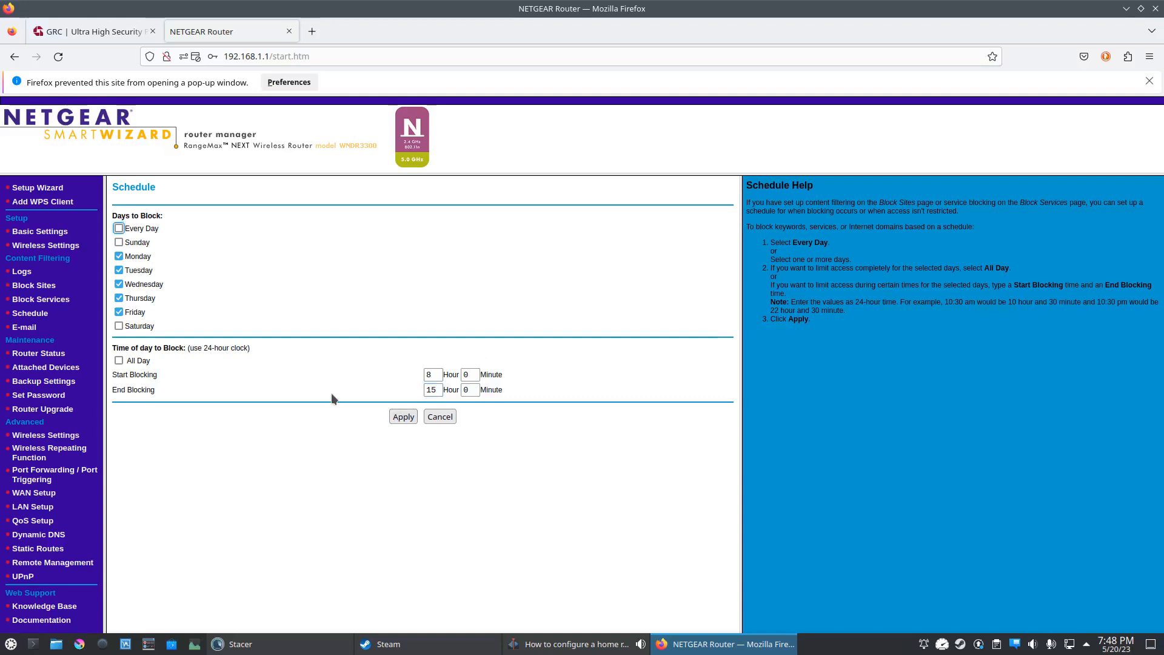
# Step: Review the E-mail alert settings with notification left off, then go to Router Status
pyautogui.click(33, 330)
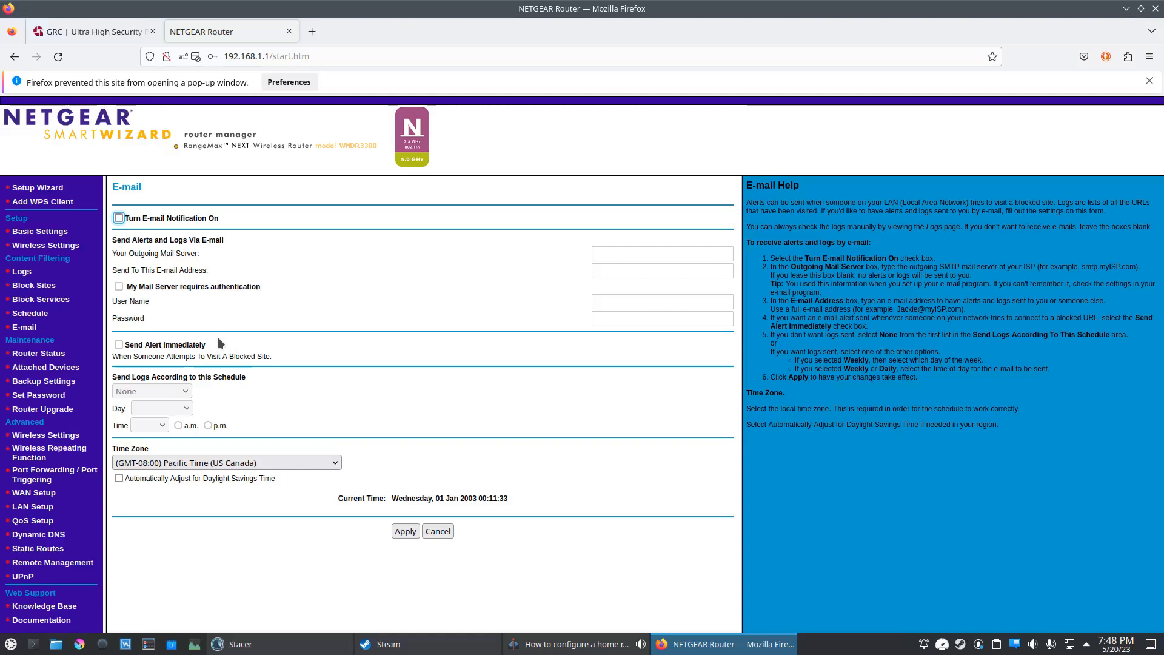
pyautogui.click(51, 354)
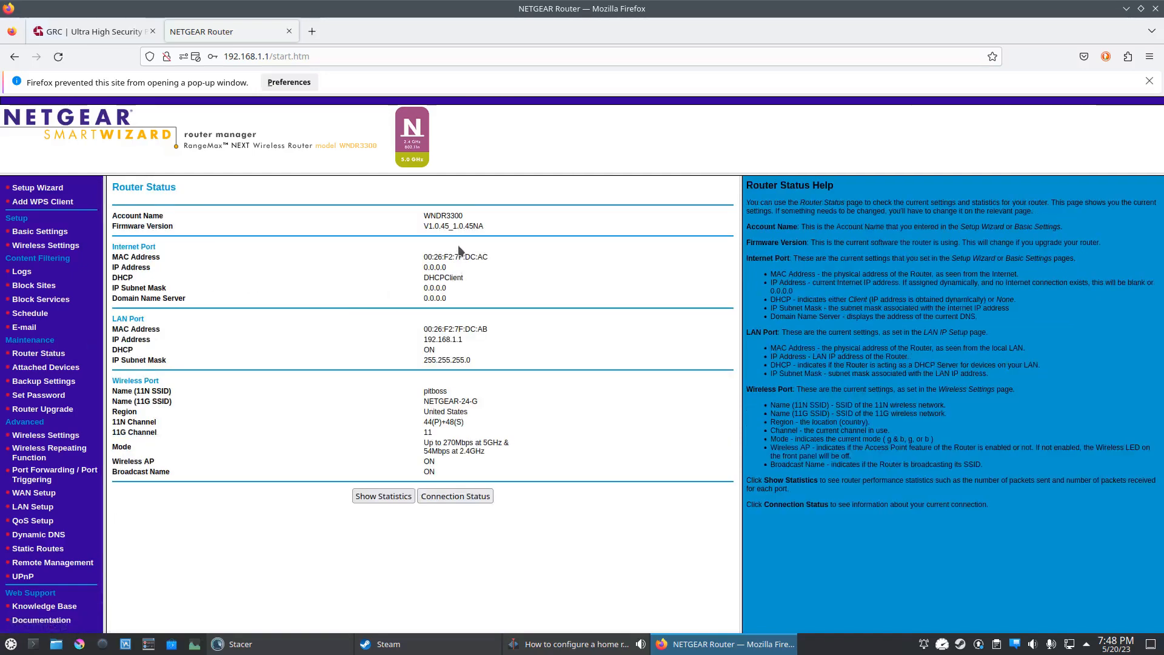
# Step: Check traffic statistics and connection status, then view Attached Devices showing 192.168.1.130
pyautogui.click(374, 496)
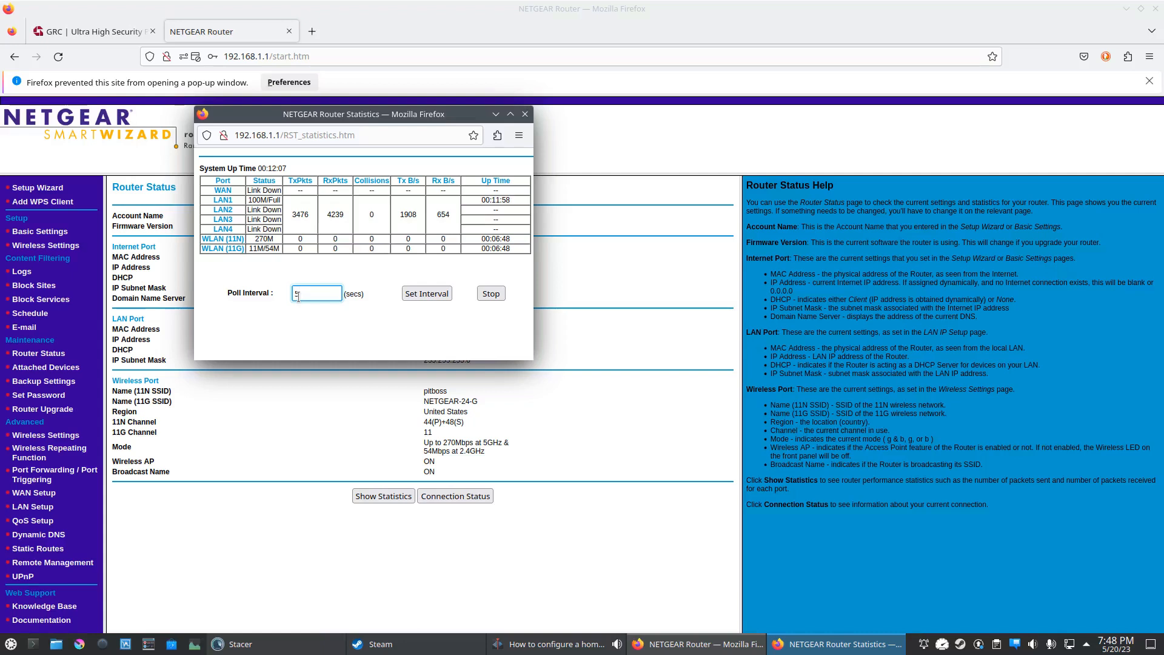
pyautogui.hotkey('ctrl', 'w')
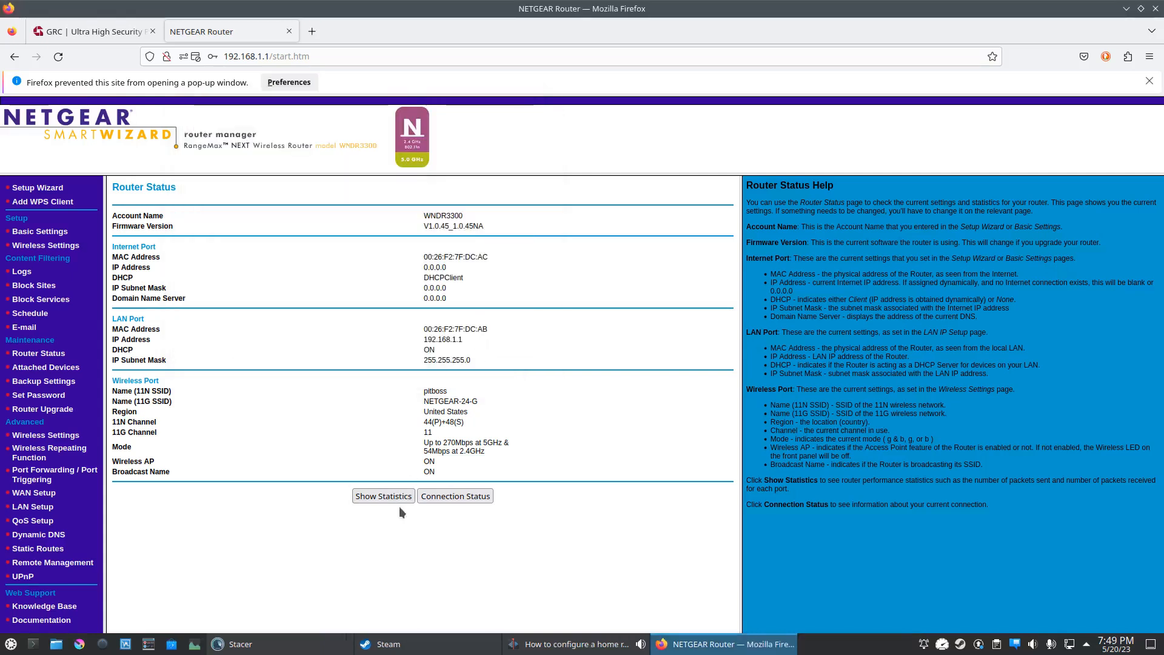
pyautogui.click(456, 498)
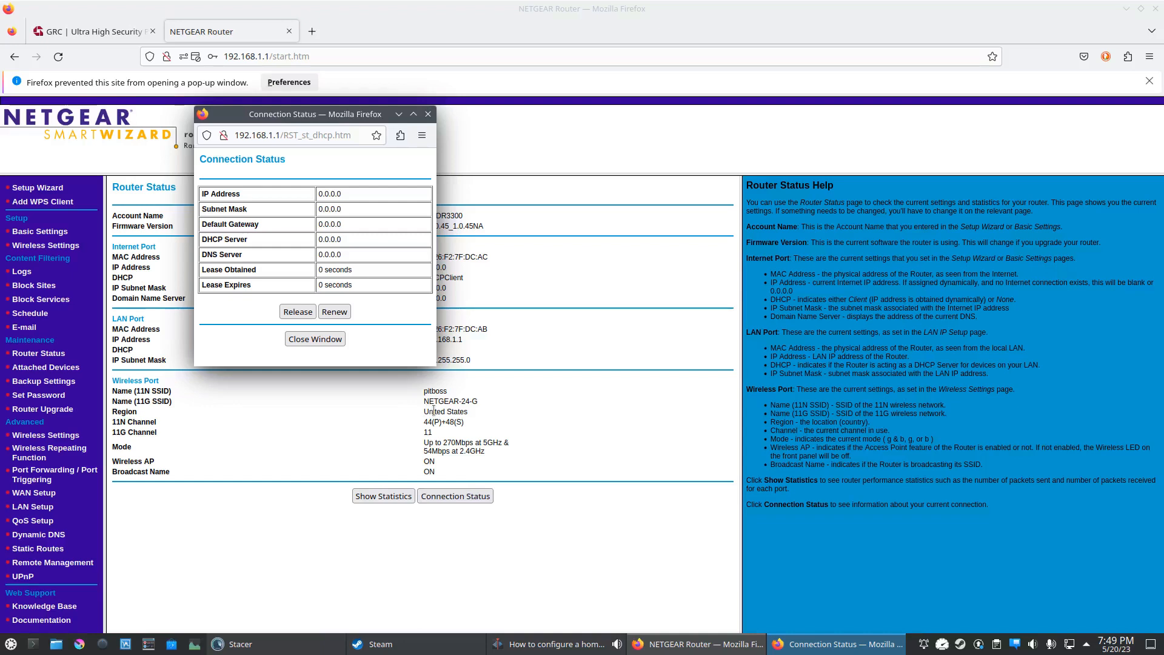
pyautogui.click(429, 114)
pyautogui.click(66, 368)
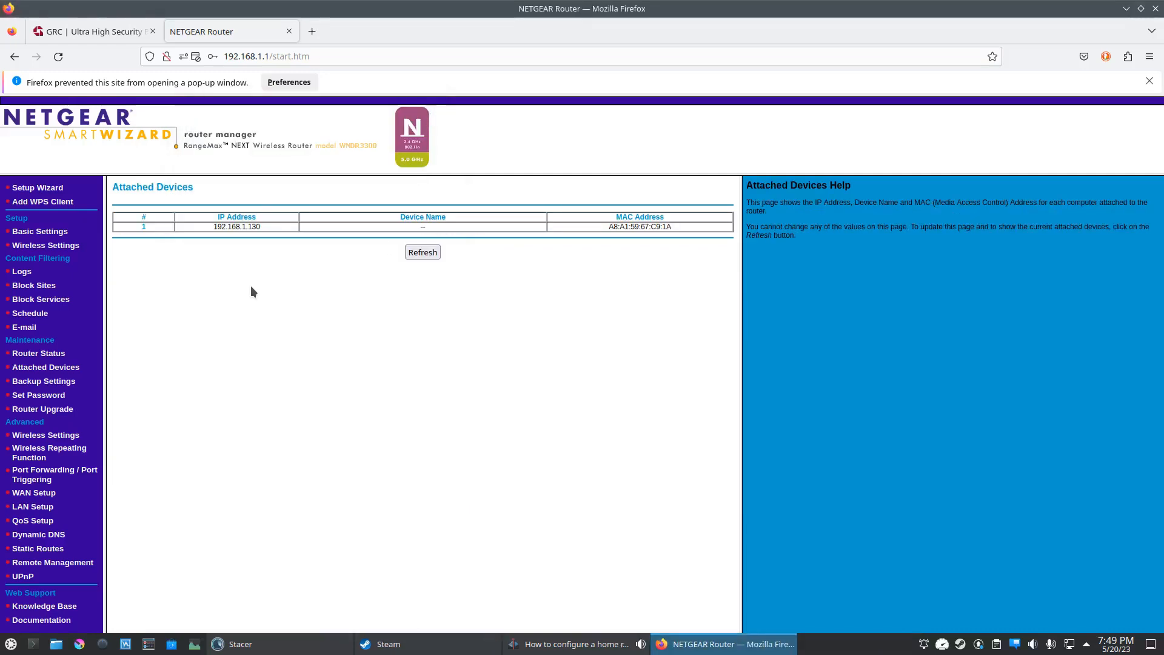
# Step: Look over the Backup Settings page, then open the Set Password page
pyautogui.click(57, 384)
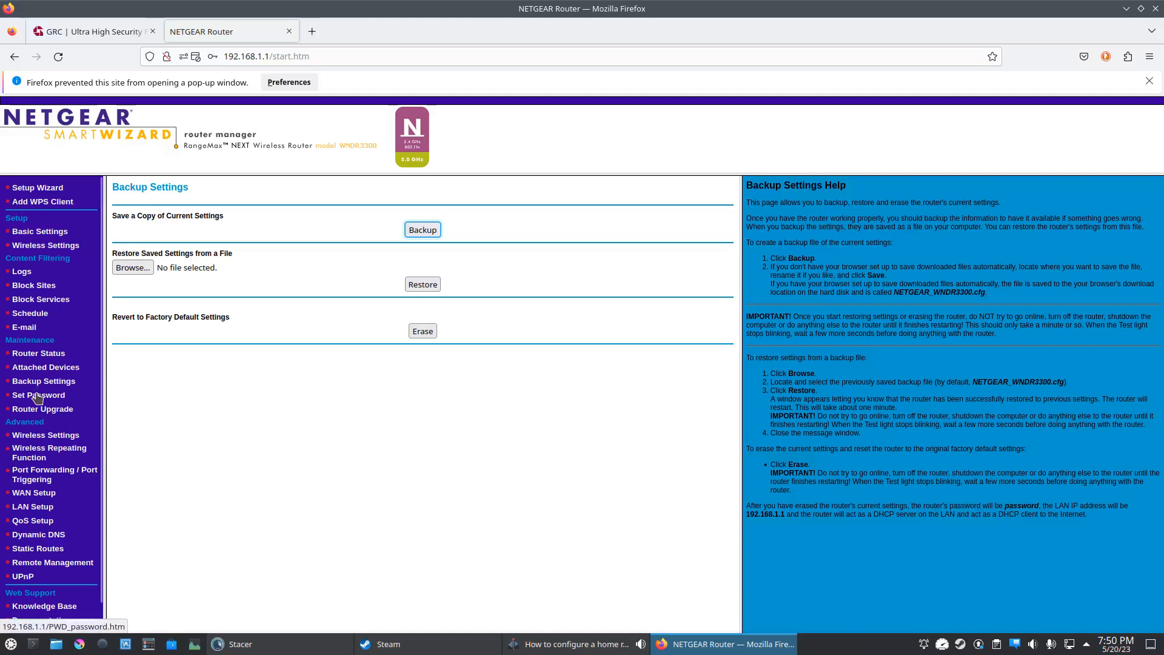
pyautogui.click(38, 395)
pyautogui.click(600, 304)
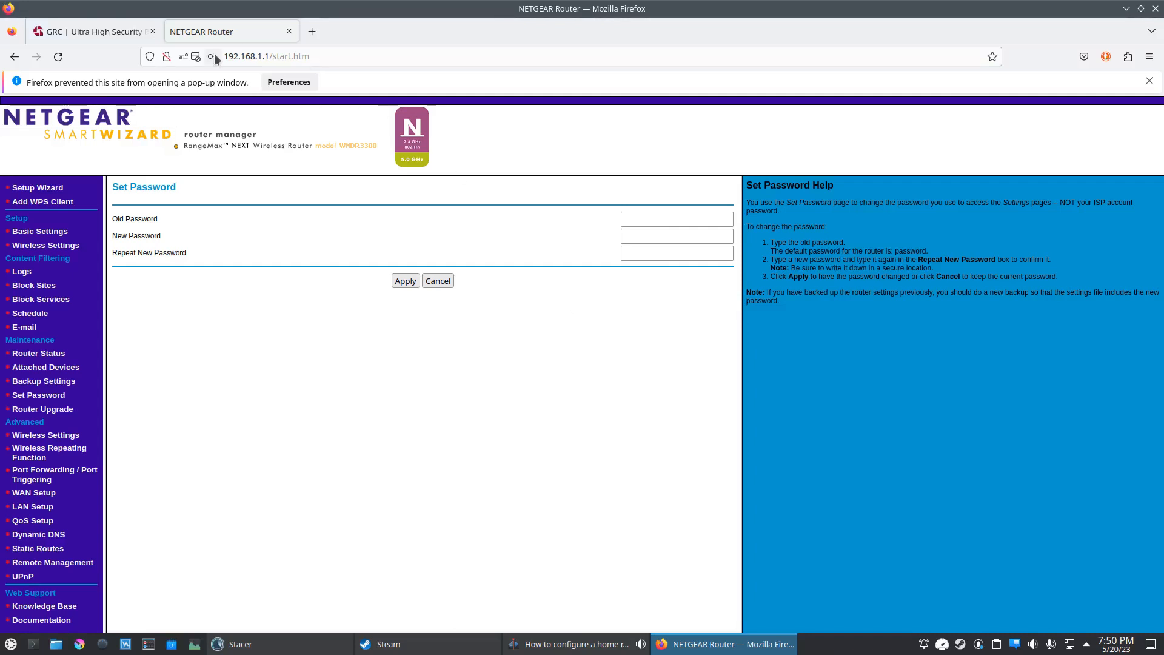
pyautogui.click(125, 37)
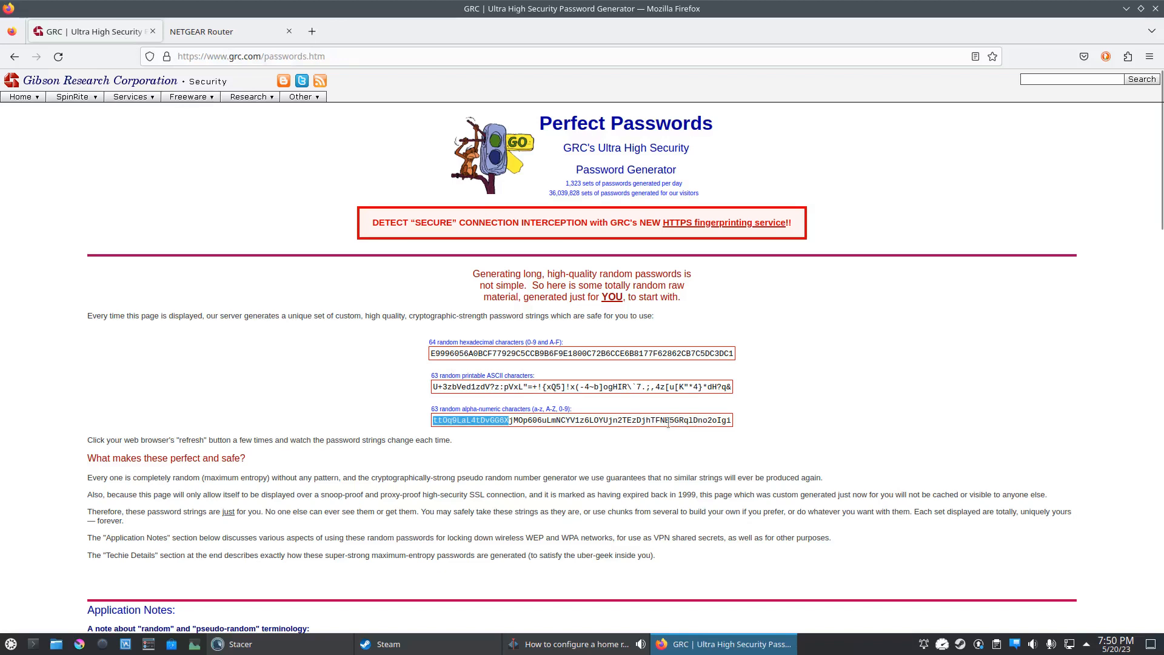
pyautogui.click(482, 419)
pyautogui.moveTo(601, 420); pyautogui.dragTo(683, 423)
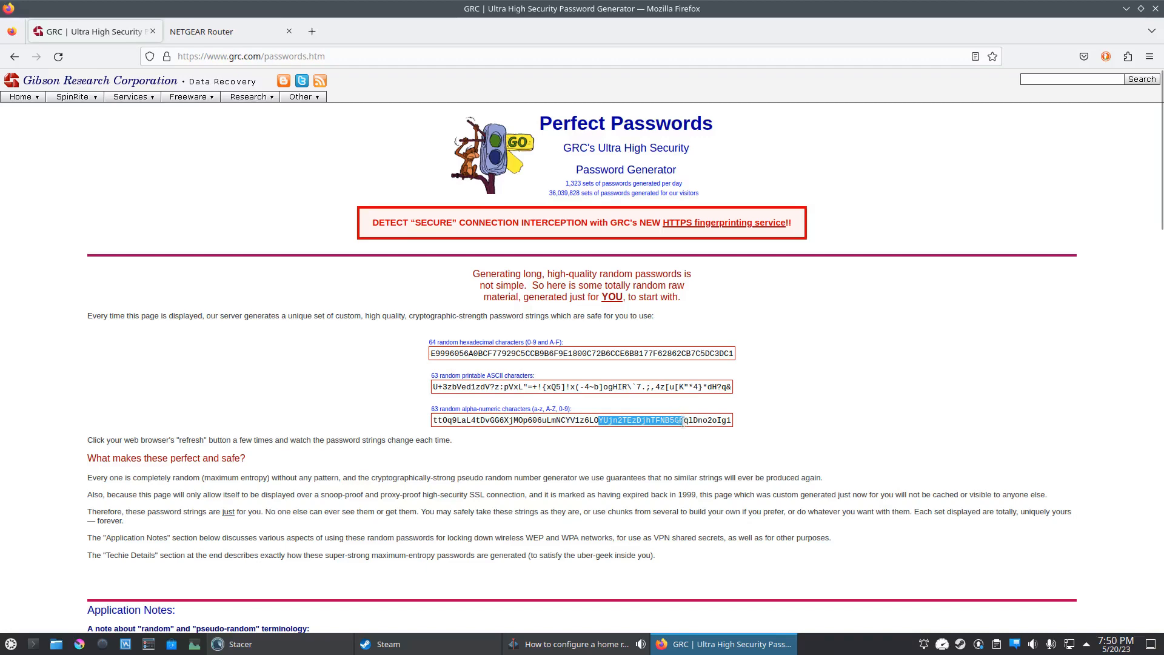
pyautogui.click(206, 32)
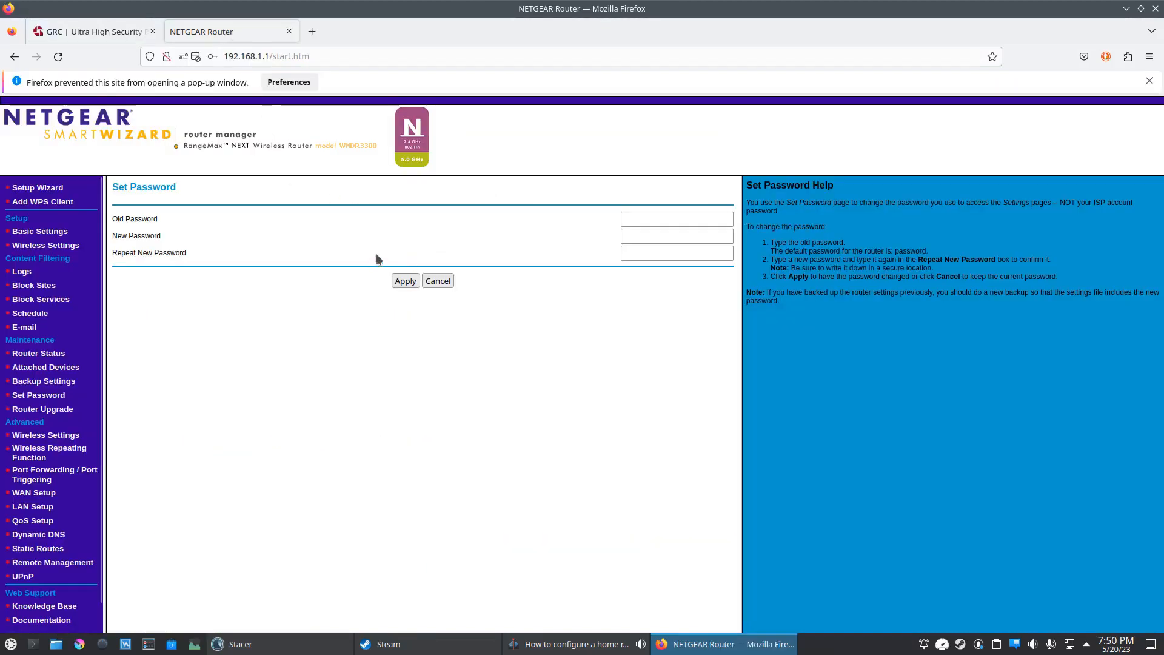
# Step: Change the admin password, entering the old password and the new one twice
pyautogui.click(641, 236)
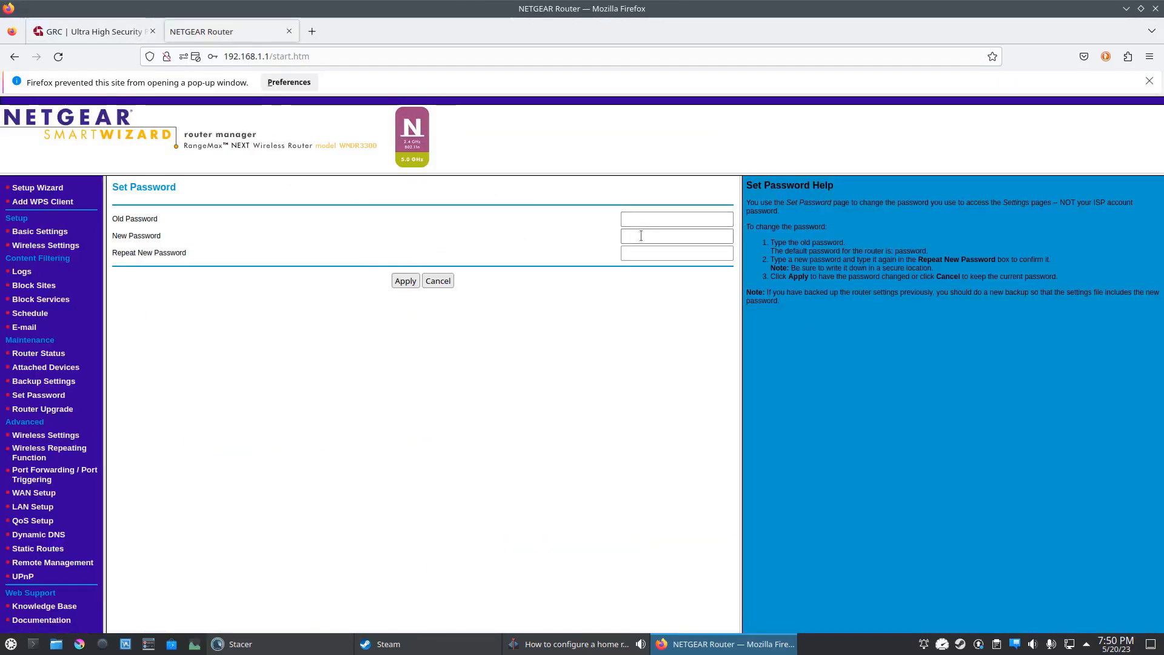
pyautogui.click(640, 236)
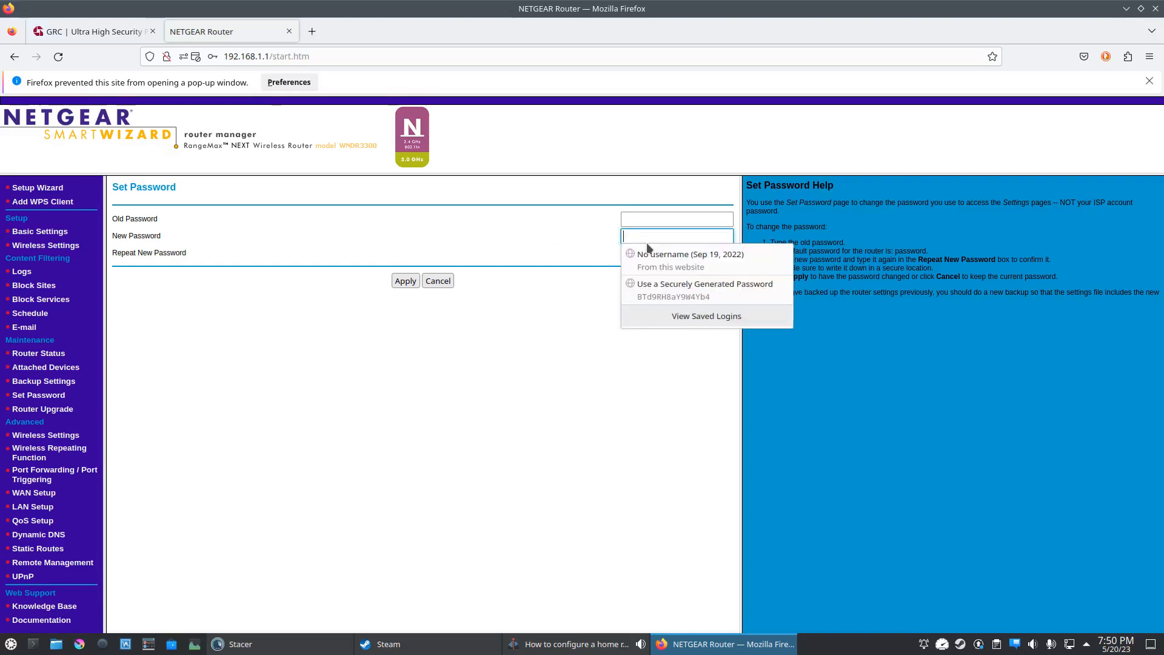
pyautogui.click(652, 257)
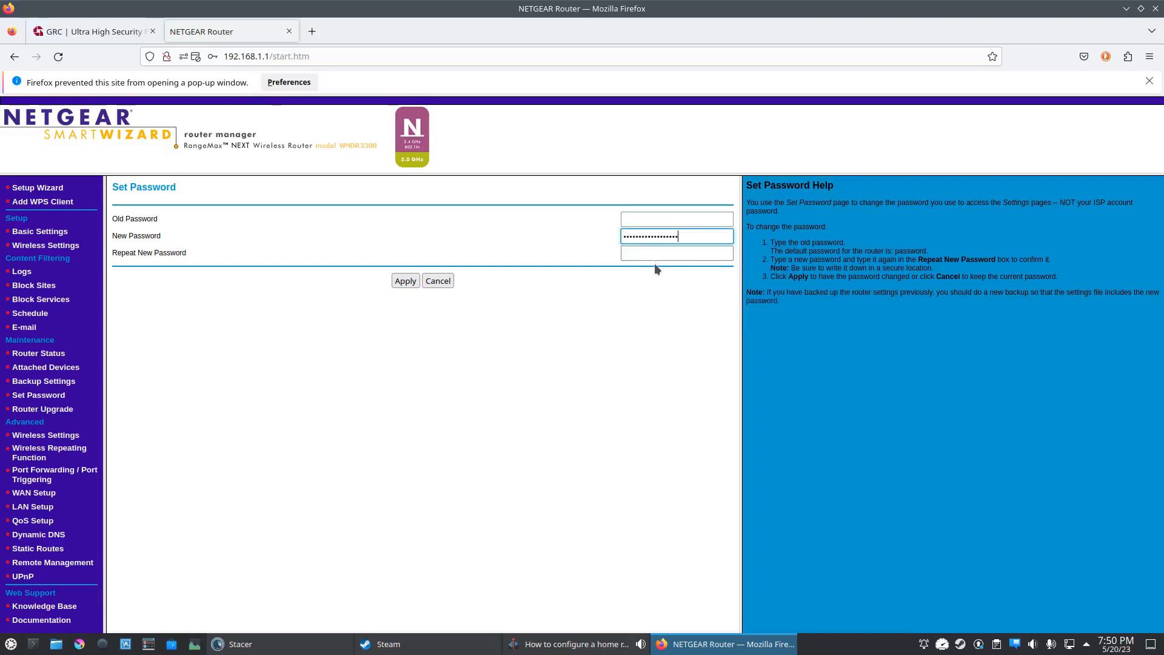
pyautogui.click(656, 253)
pyautogui.hotkey('ctrl', 'v')
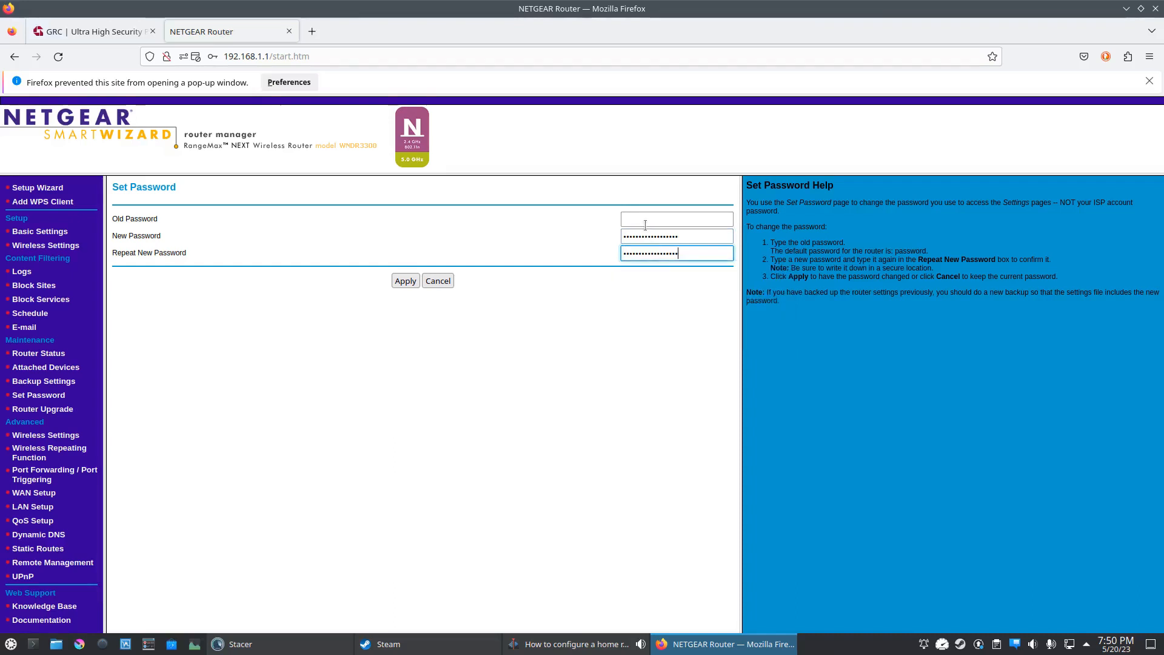
pyautogui.click(645, 224)
pyautogui.write('pas')
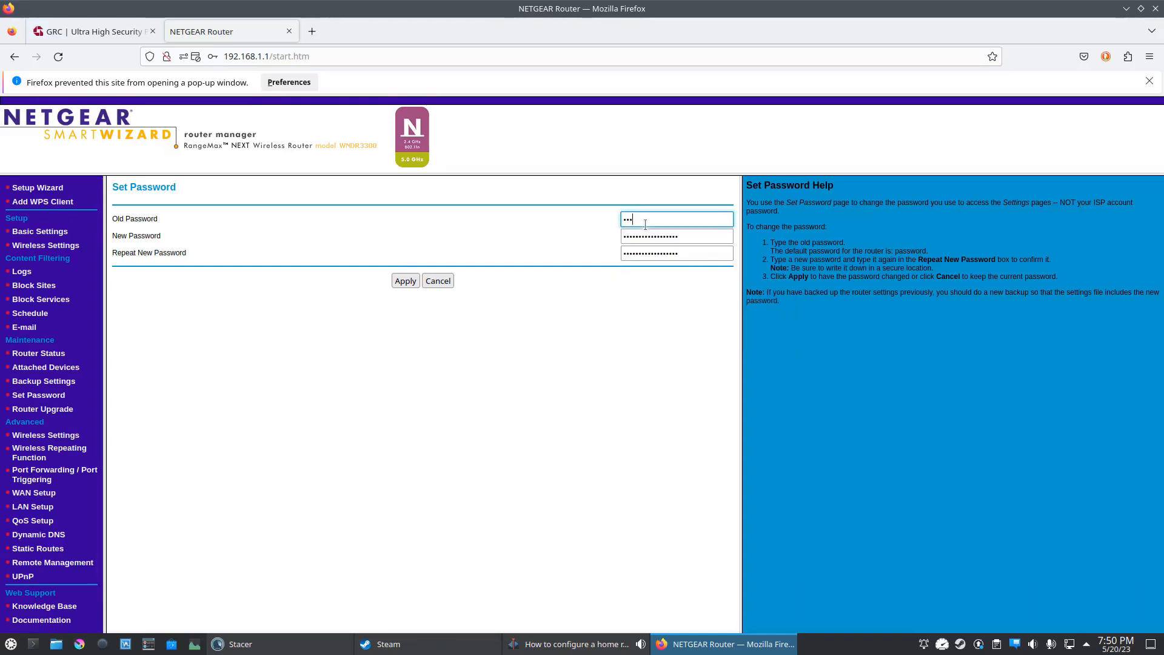
pyautogui.write('sword')
pyautogui.click(406, 281)
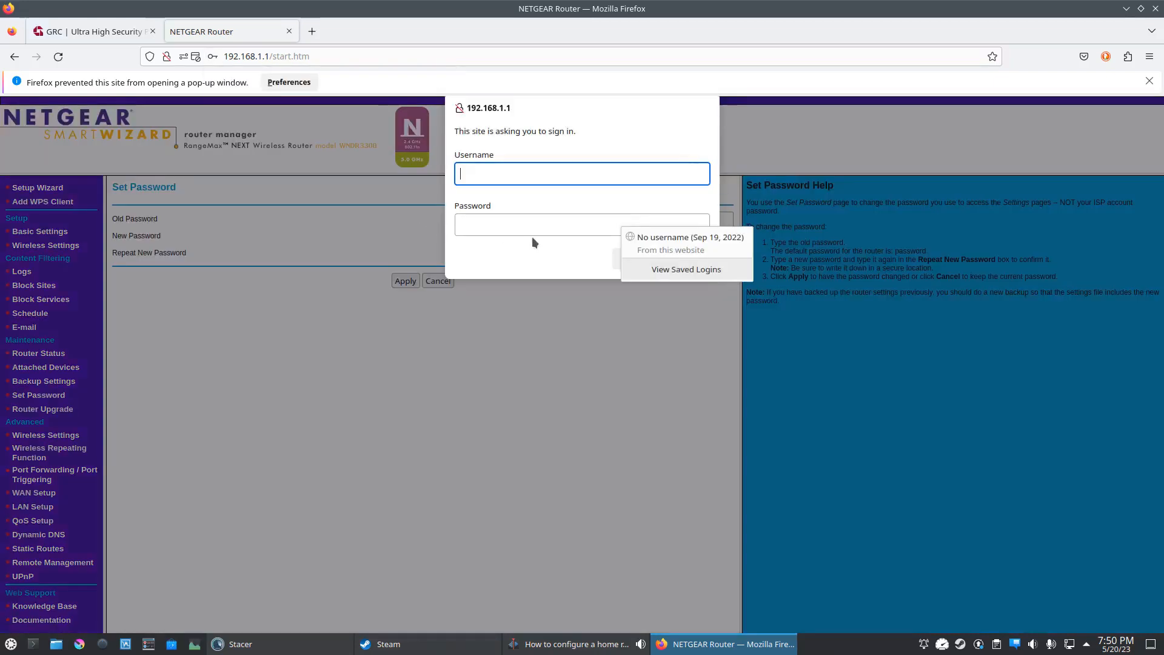
# Step: Sign back in as admin and decline Firefox's offer to update the saved password
pyautogui.click(497, 170)
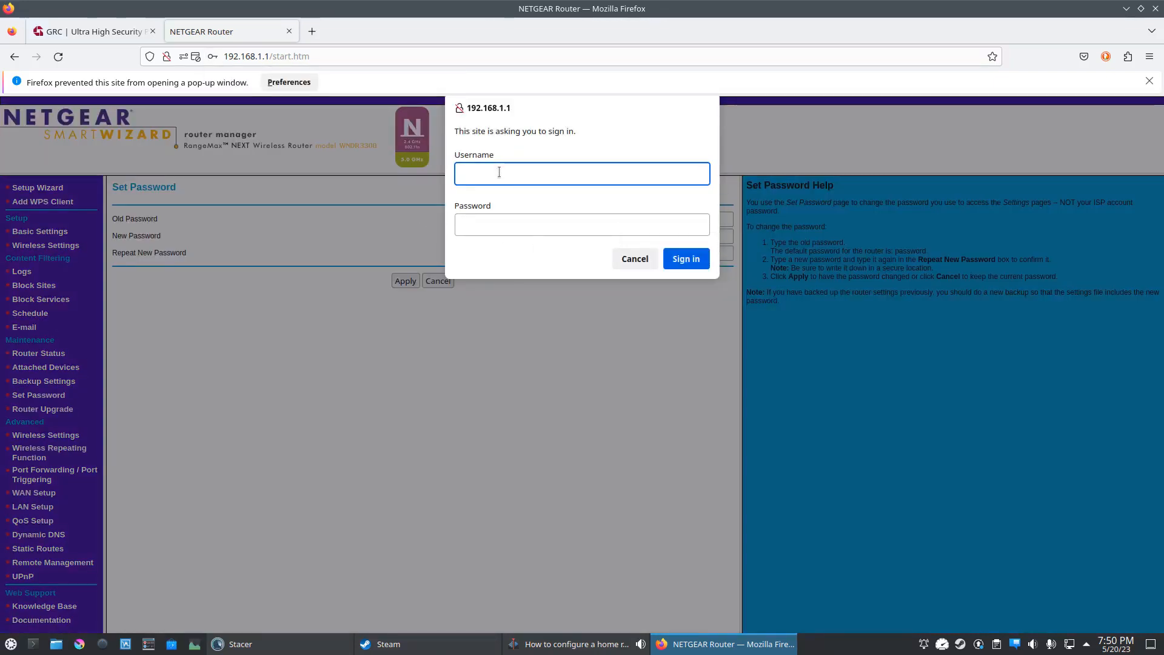
pyautogui.write('admin')
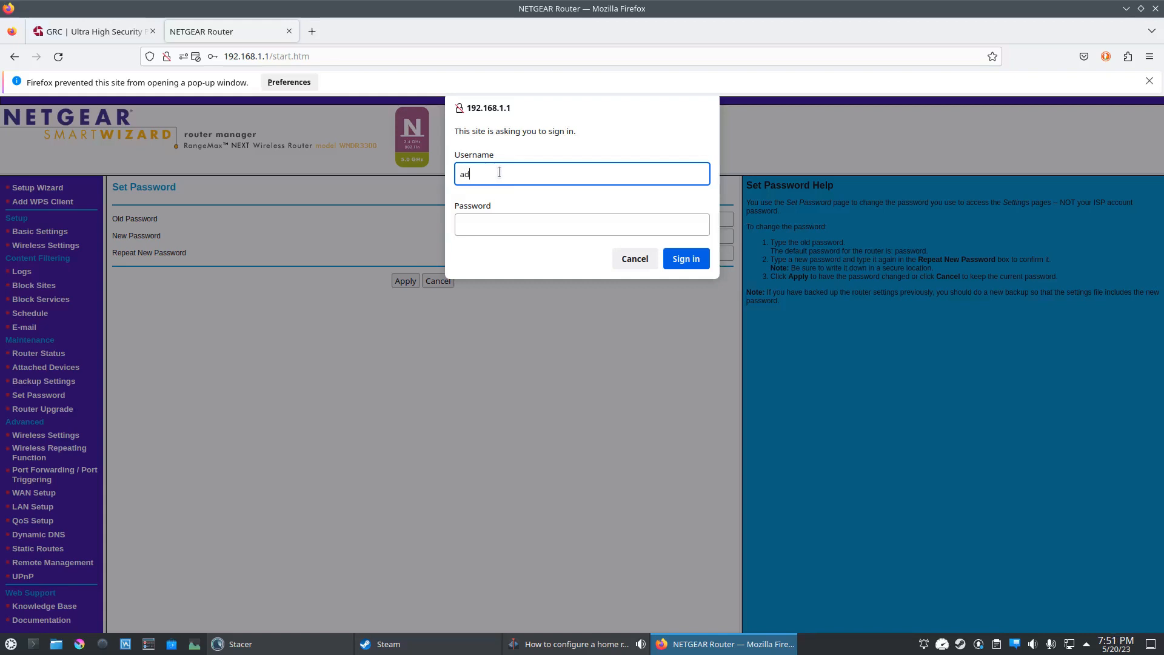
pyautogui.press('Tab')
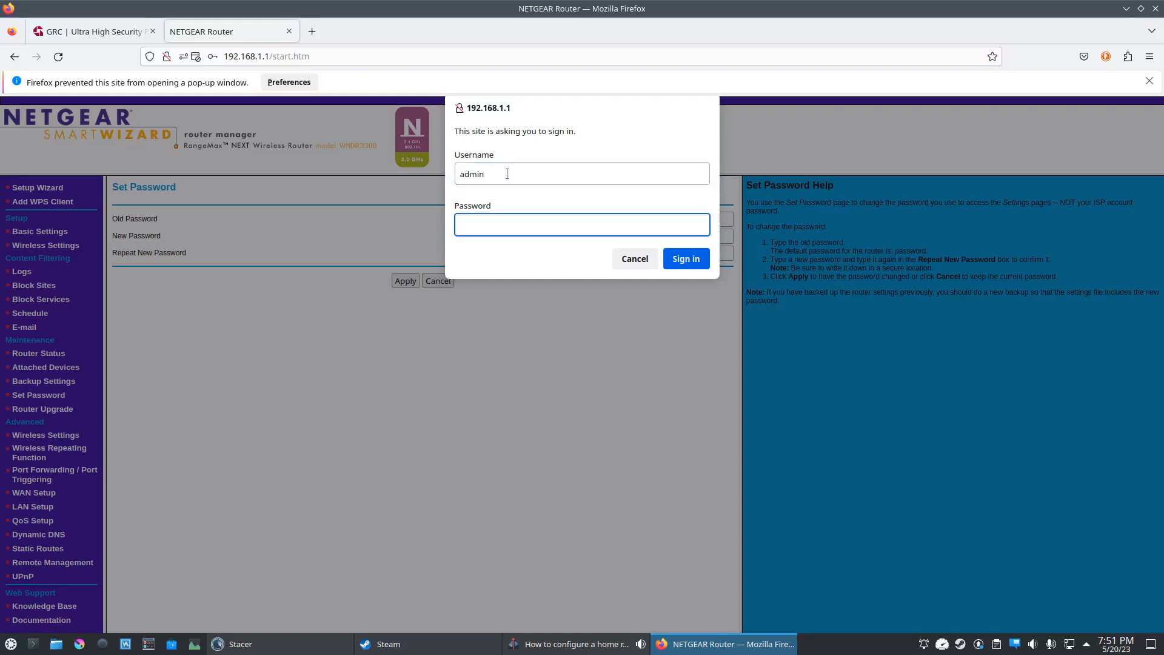
pyautogui.hotkey('ctrl', 'v')
pyautogui.click(679, 262)
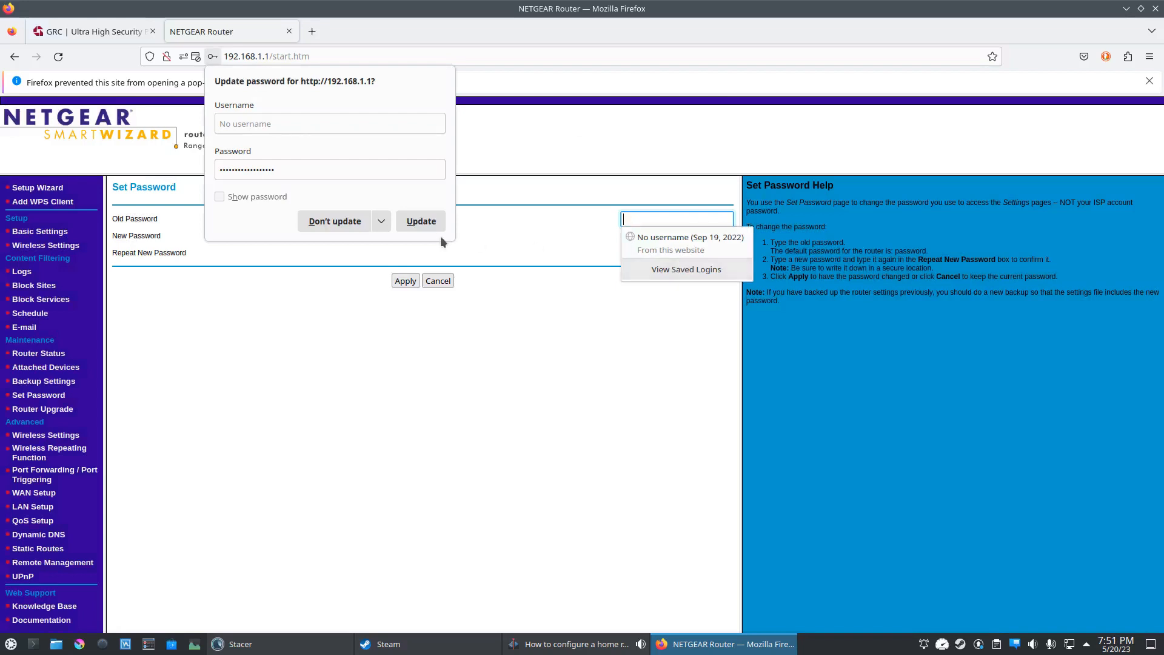
pyautogui.click(352, 224)
pyautogui.click(593, 311)
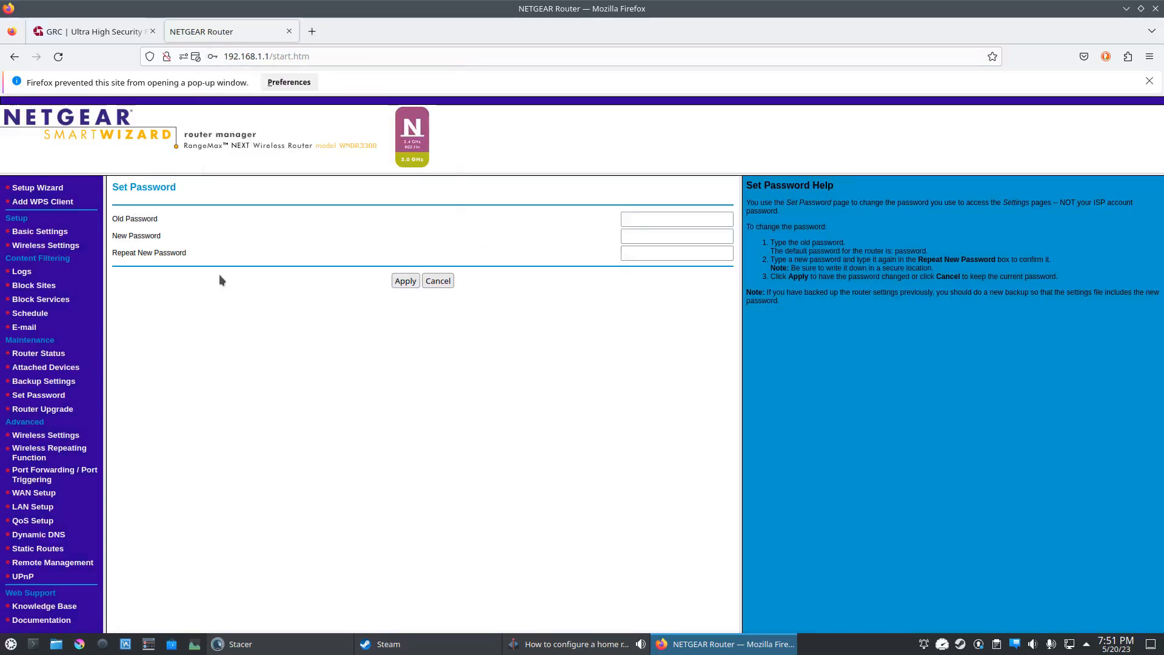
pyautogui.click(57, 410)
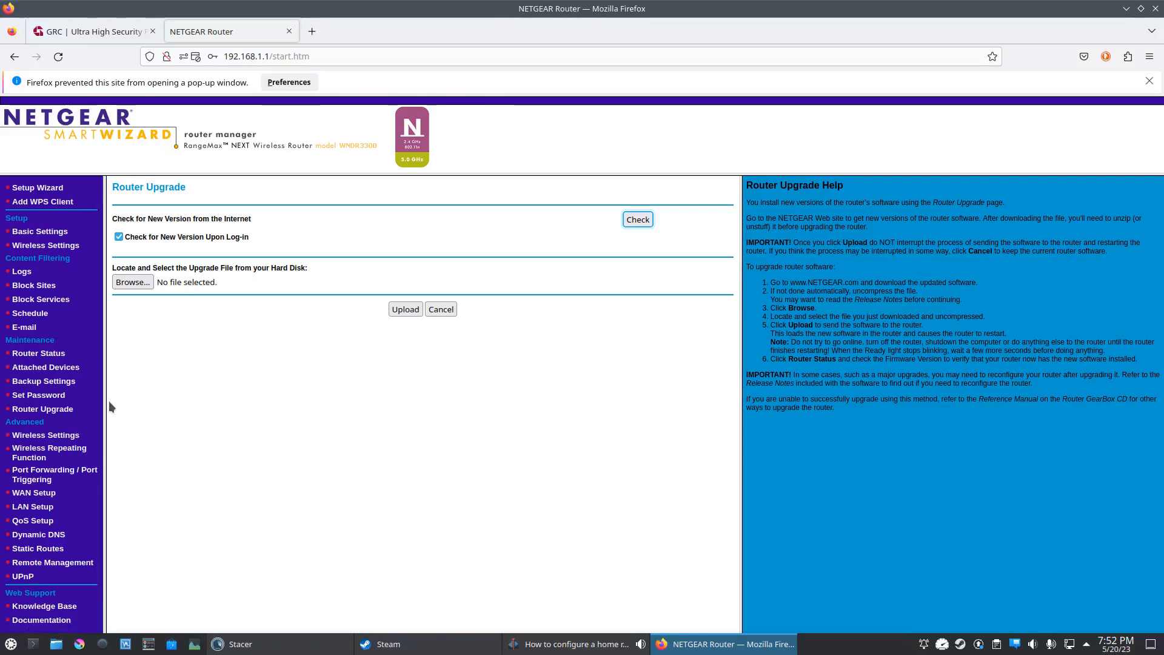
# Step: Leave the Router Upgrade page for the Advanced Wireless Settings page
pyautogui.click(35, 439)
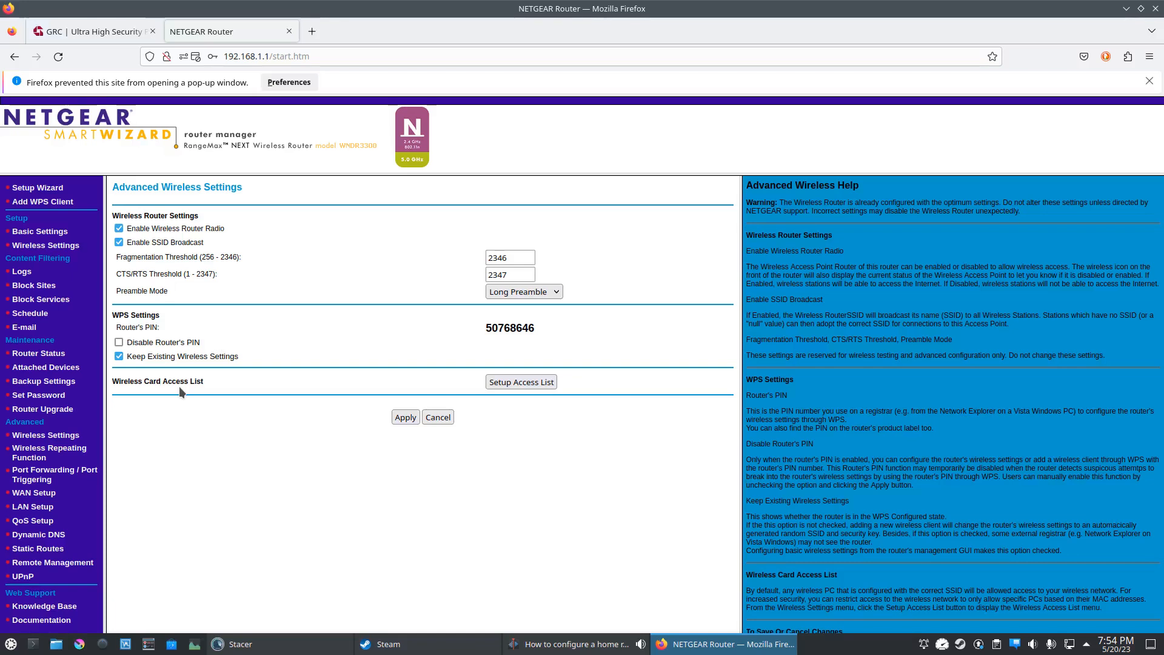
# Step: Go from Advanced Wireless Settings to the Wireless Card Access List
pyautogui.click(504, 383)
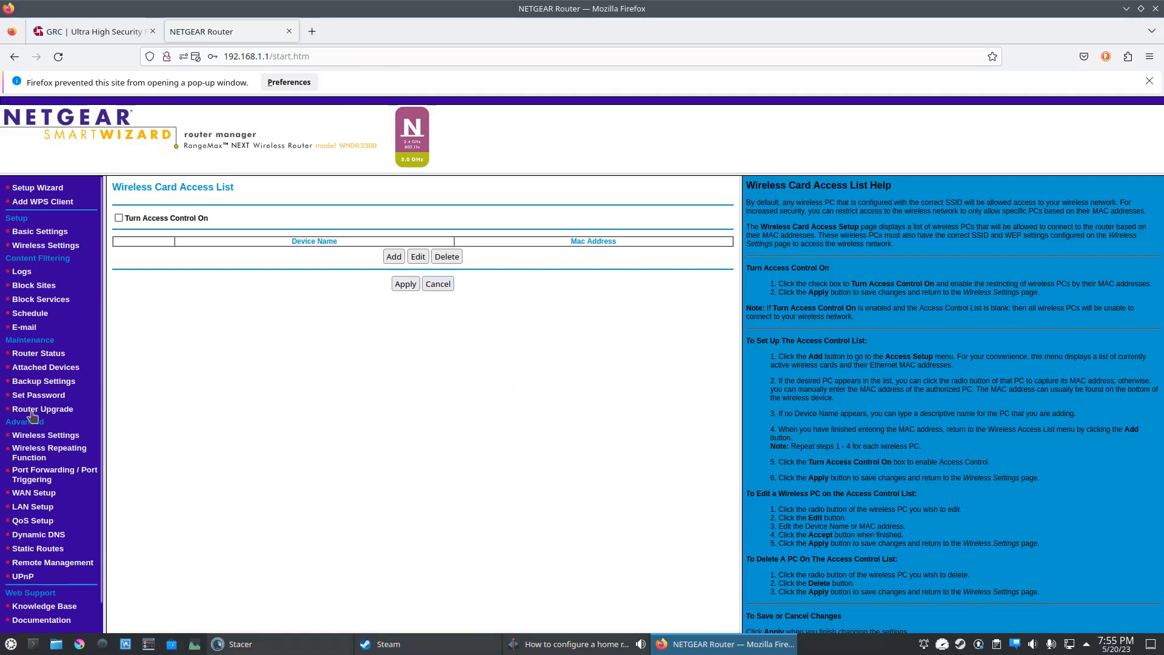
# Step: Open the Wireless Repeating Function settings, leaving repeating disabled
pyautogui.click(48, 448)
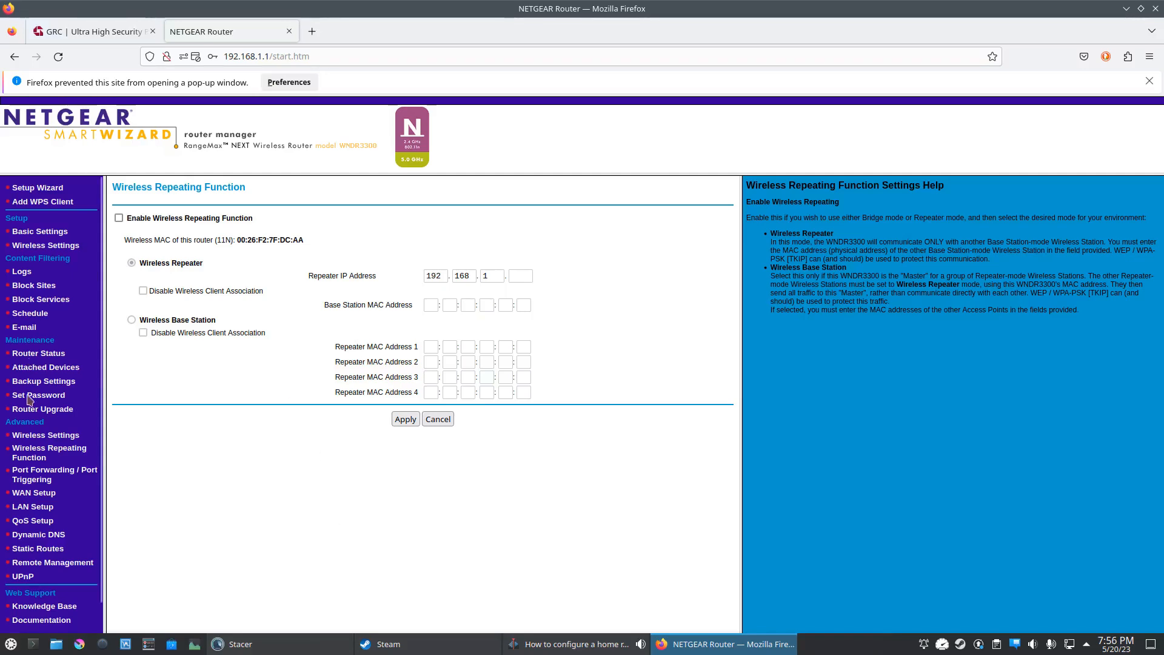
# Step: Visit Port Forwarding / Port Triggering, then move on to WAN Setup
pyautogui.click(41, 479)
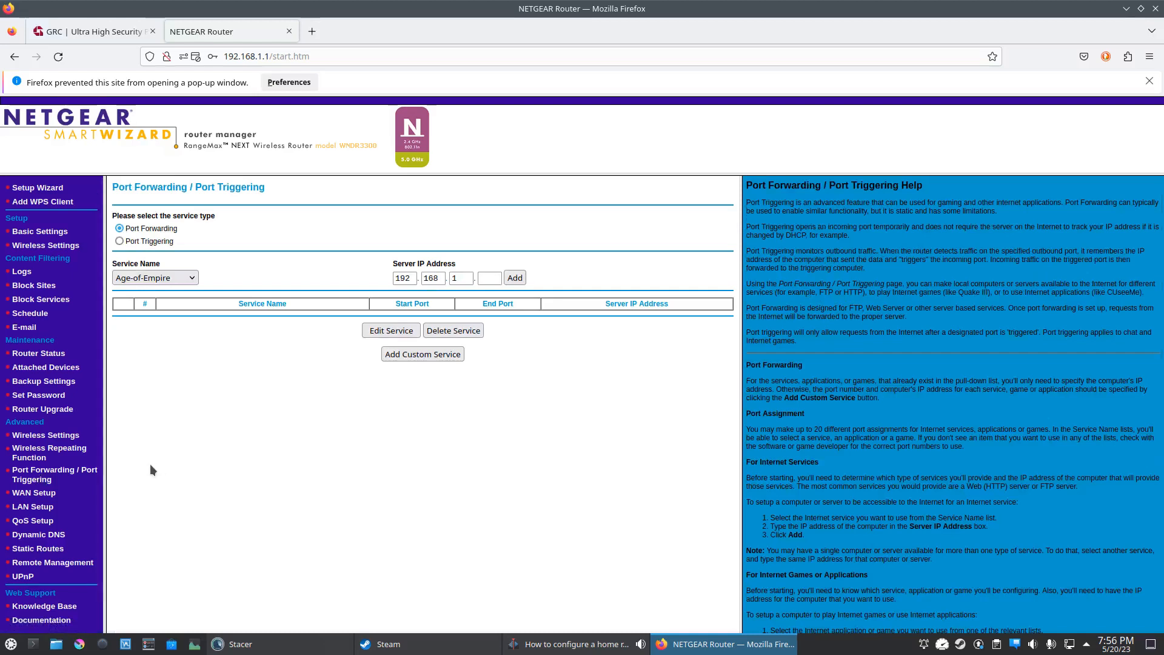
pyautogui.click(34, 493)
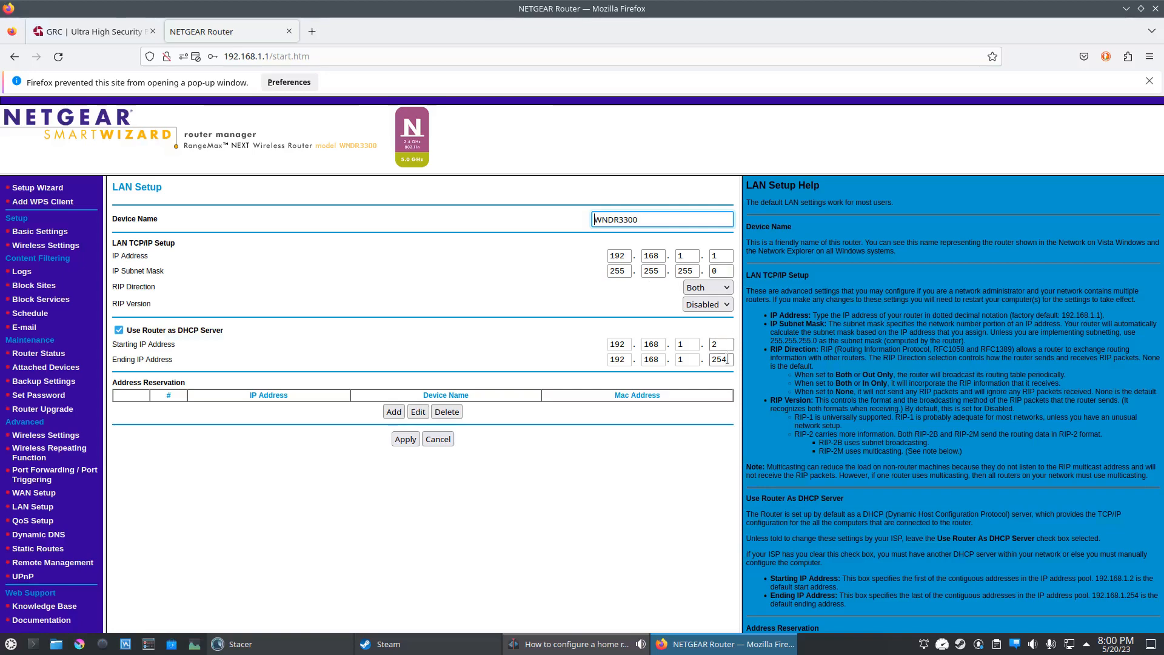
# Step: Change the DHCP ending address from 192.168.1.254 to 192.168.1.52
pyautogui.moveTo(727, 359); pyautogui.dragTo(667, 365)
pyautogui.write('52')
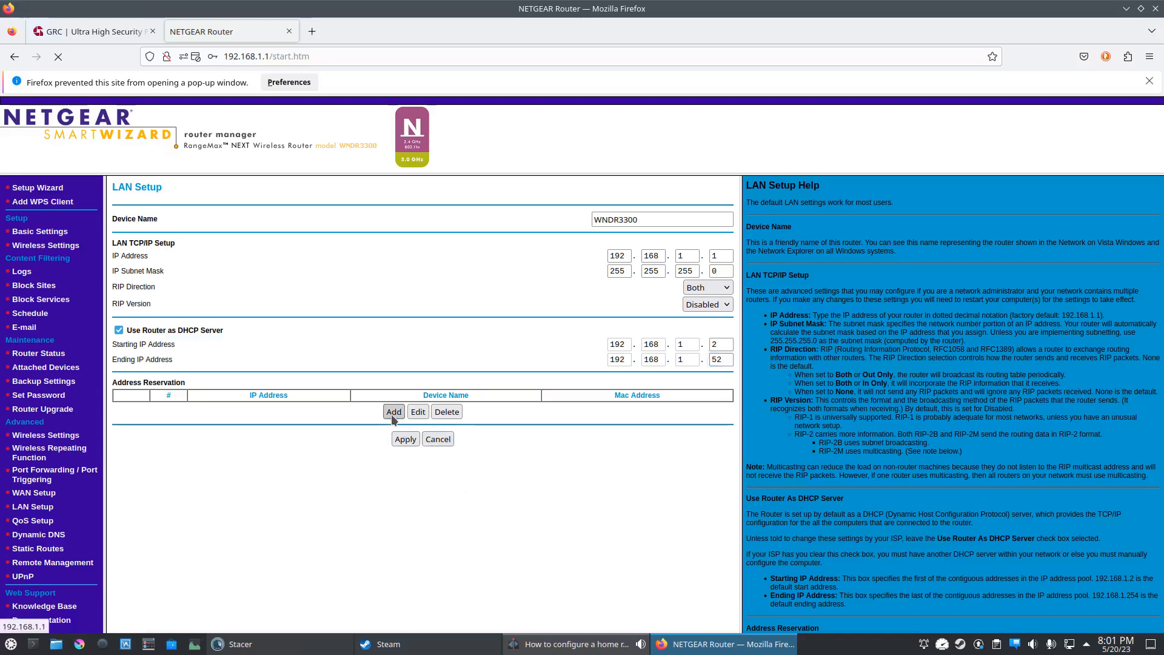
pyautogui.click(34, 520)
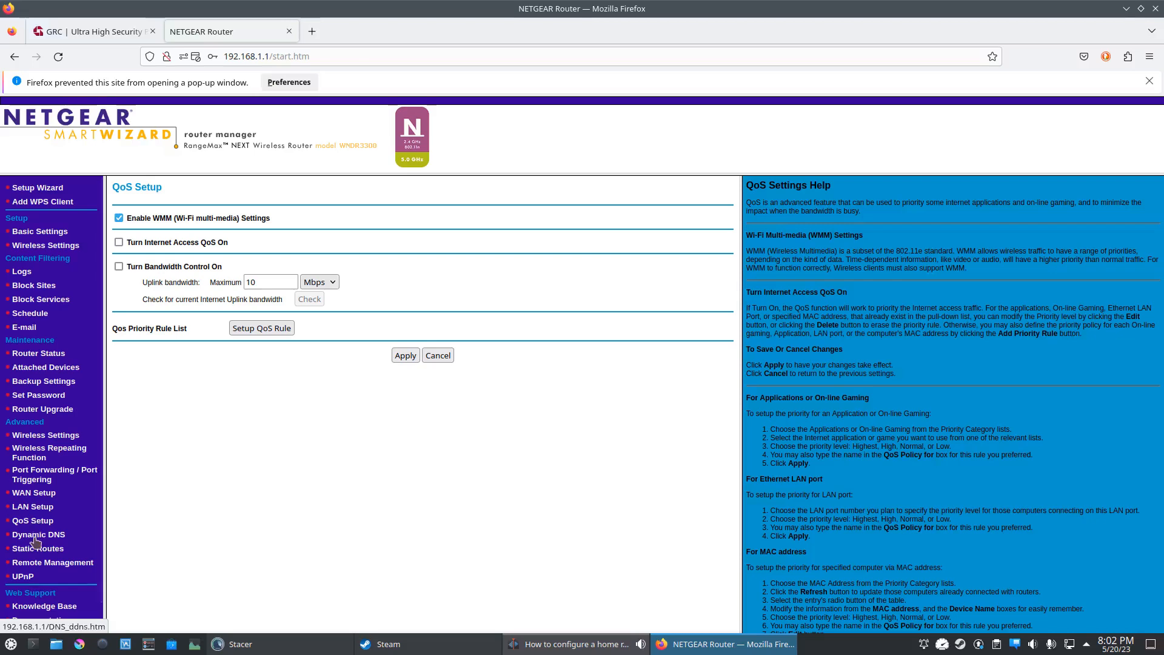
# Step: View the Dynamic DNS settings, then move on to the empty Static Routes page
pyautogui.click(34, 537)
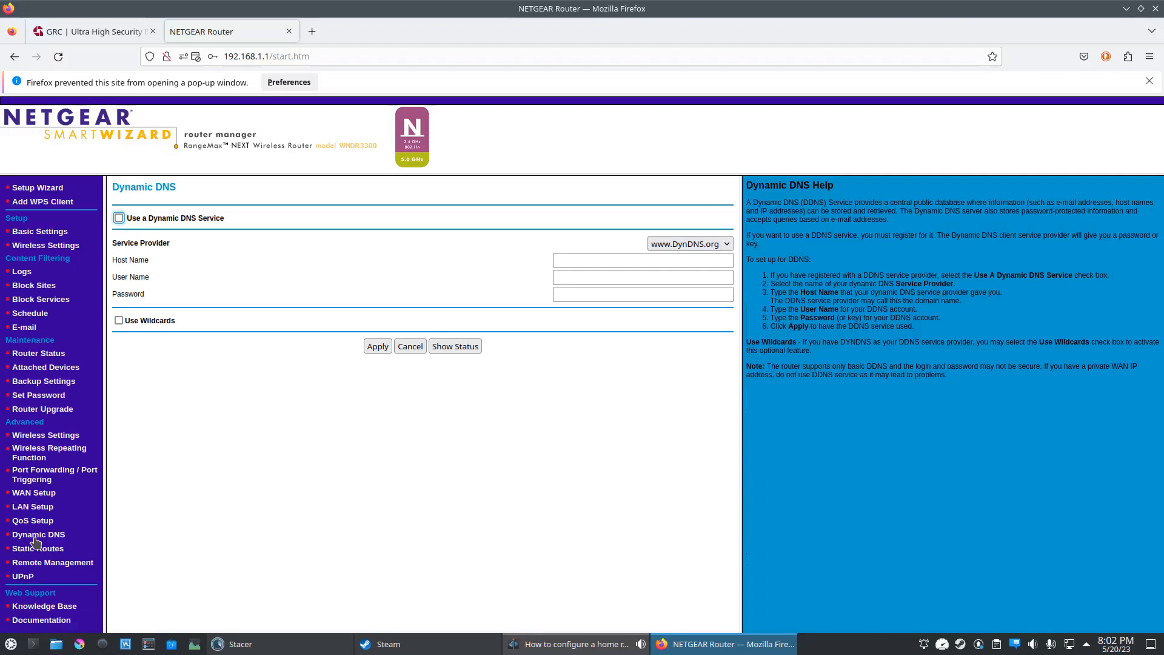
pyautogui.click(37, 550)
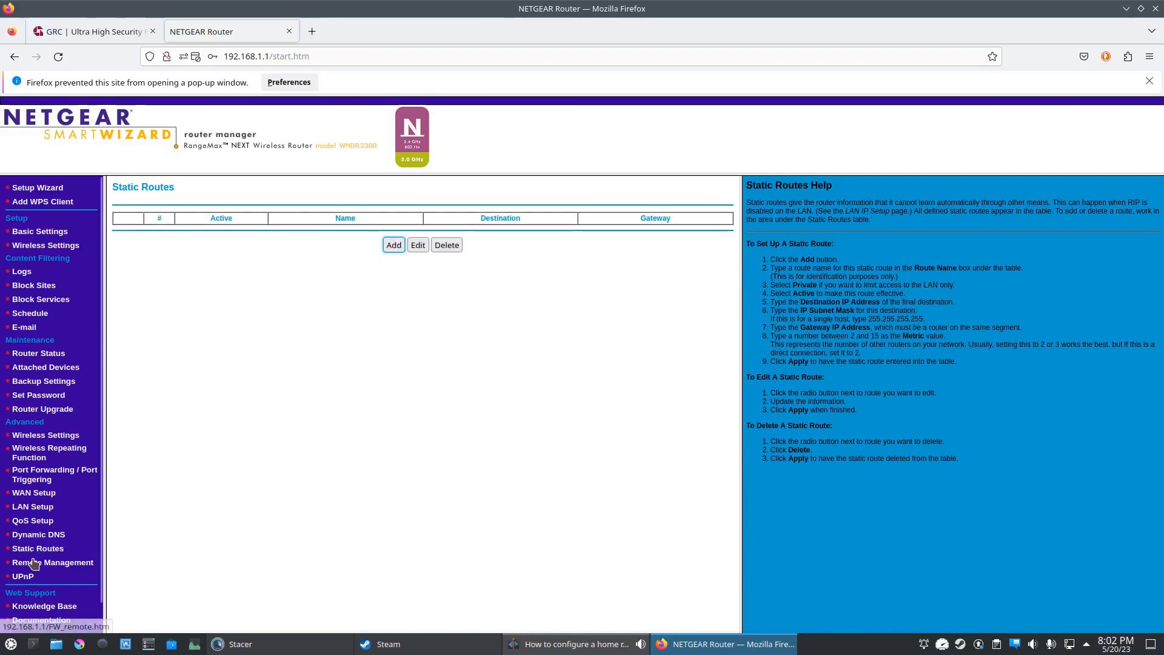
# Step: Bring up the Remote Management page and confirm remote management is turned off
pyautogui.click(34, 562)
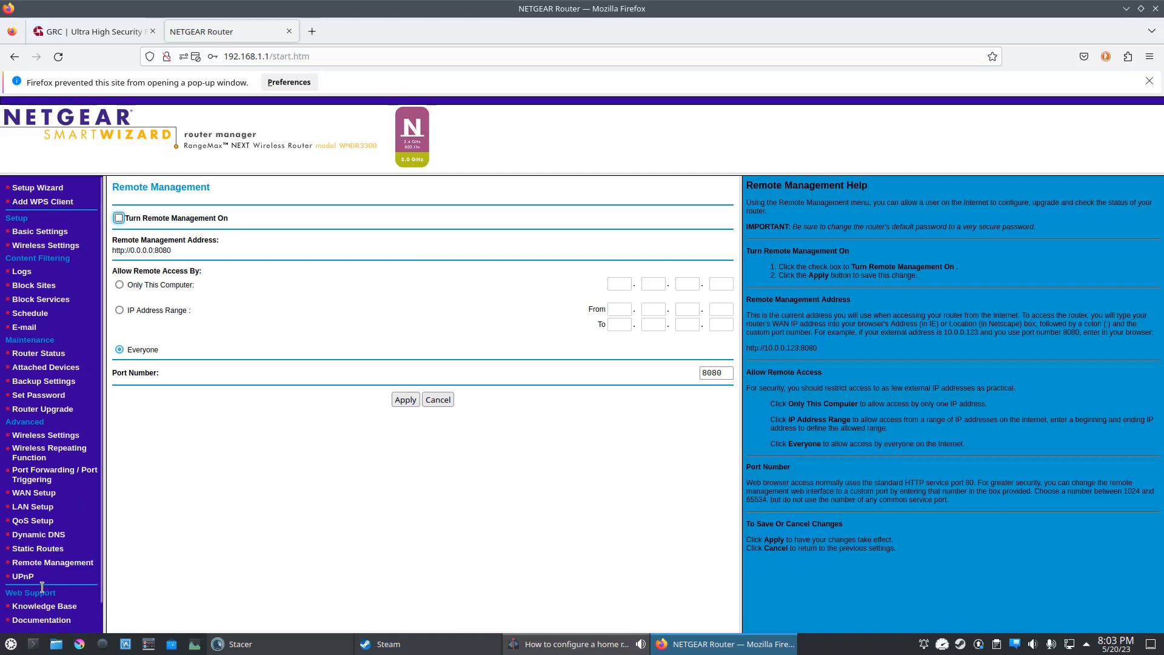
# Step: Show the UPnP page, with Turn UPnP On cleared and an empty portmap table
pyautogui.click(24, 579)
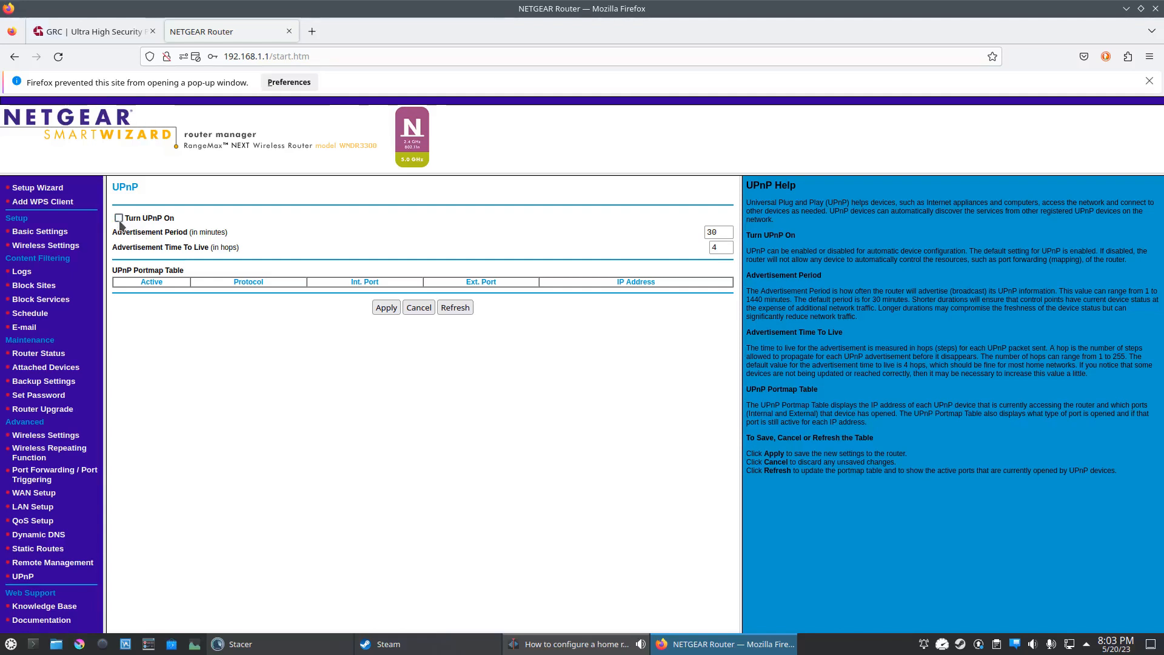
# Step: Clear Turn UPnP On and apply it, ending on the Backup Settings page
pyautogui.click(119, 220)
pyautogui.click(387, 310)
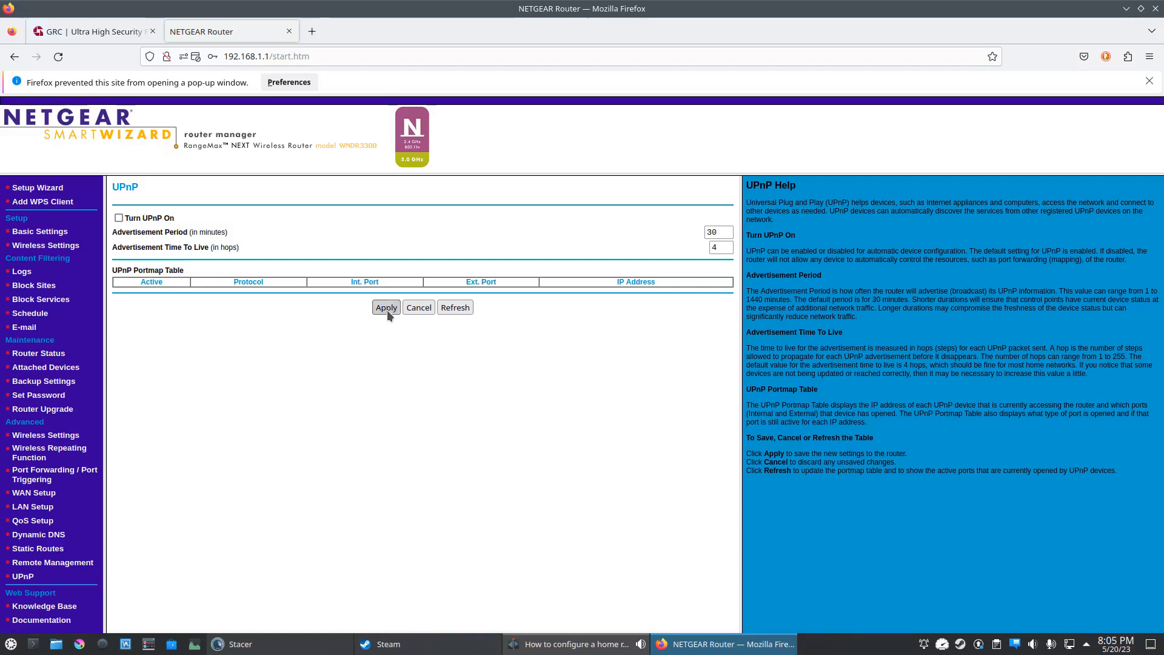
pyautogui.click(56, 382)
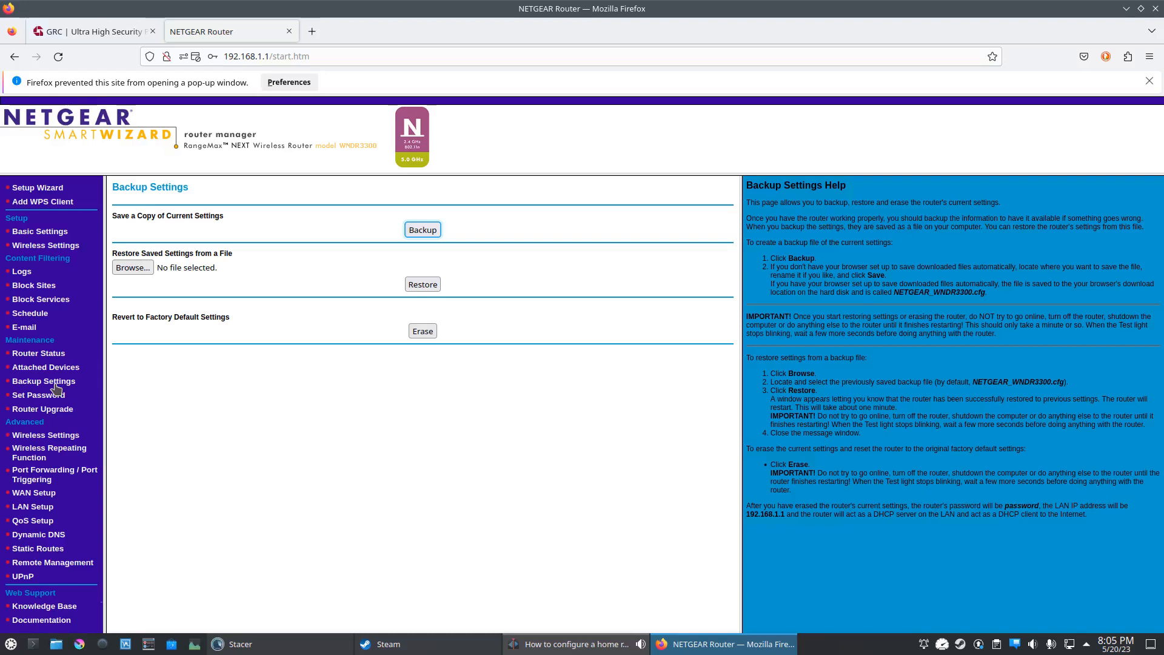
# Step: Download the router's current configuration as NETGEAR_WNDR3300.cfg
pyautogui.click(420, 230)
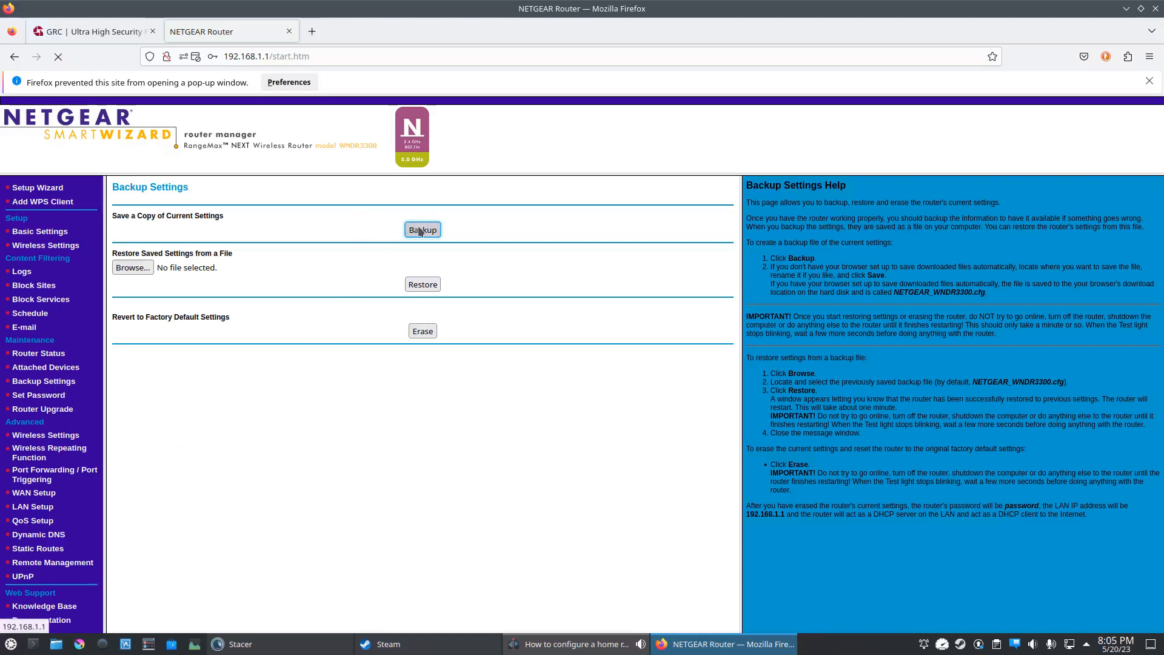